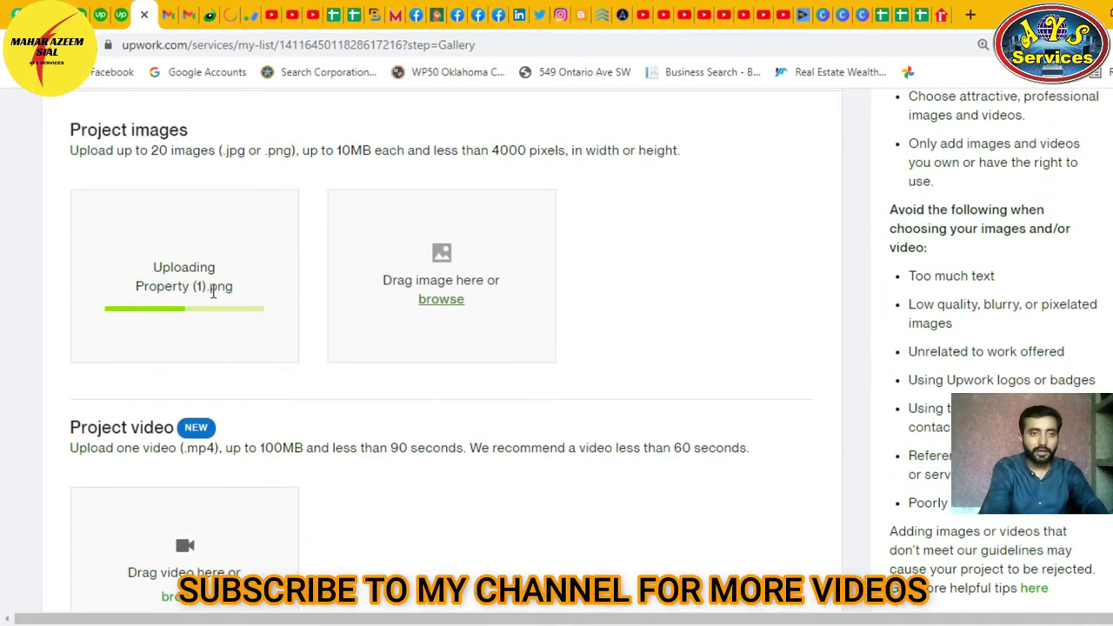
Step: Save the project gallery with the uploaded Property (1).png as cover and continue to the project description
scroll(686, 447, down, 5)
scroll(406, 415, up, 4)
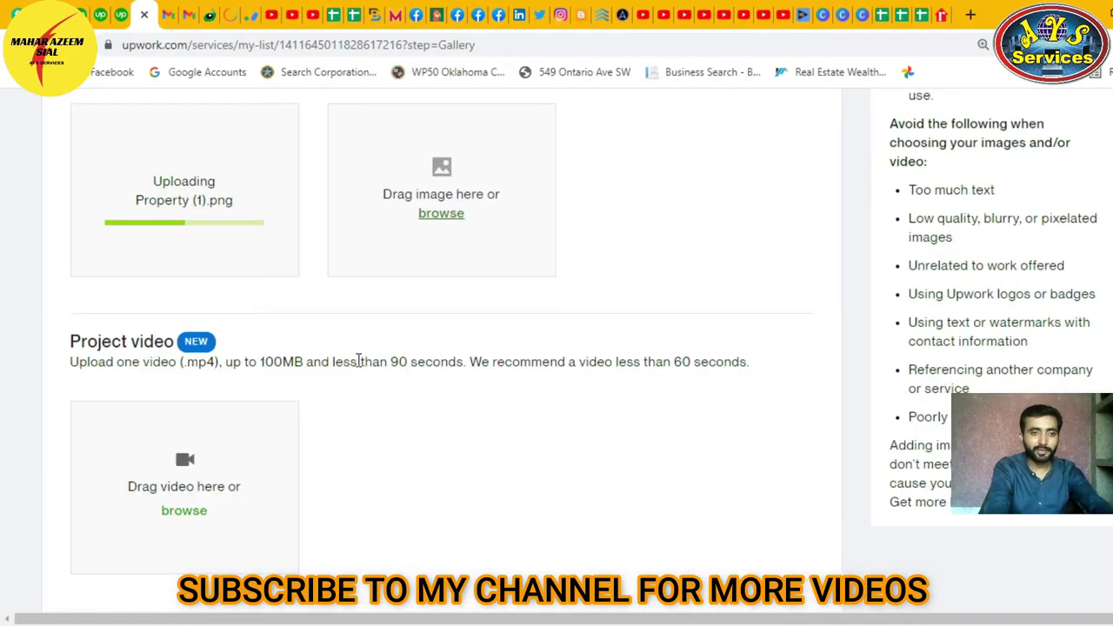
scroll(370, 359, up, 5)
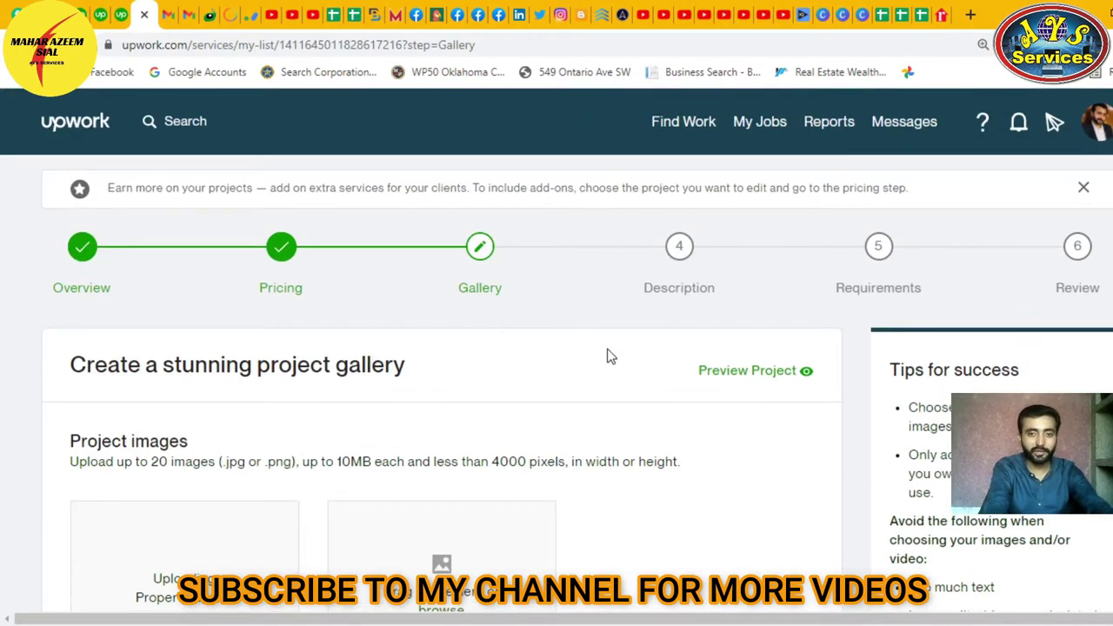
scroll(547, 355, down, 3)
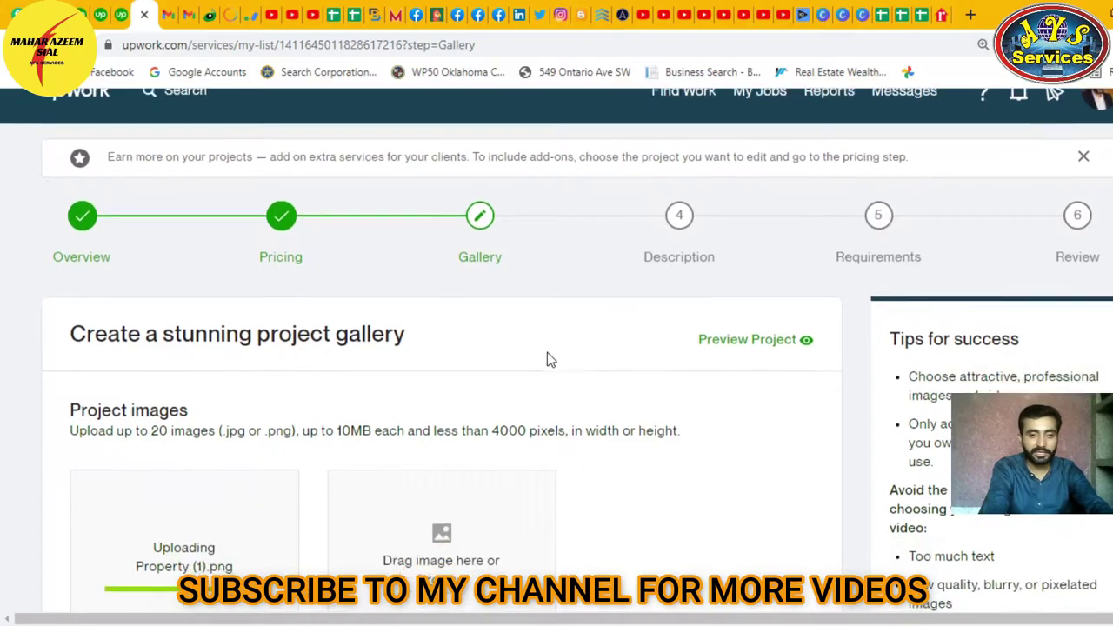
scroll(709, 485, down, 5)
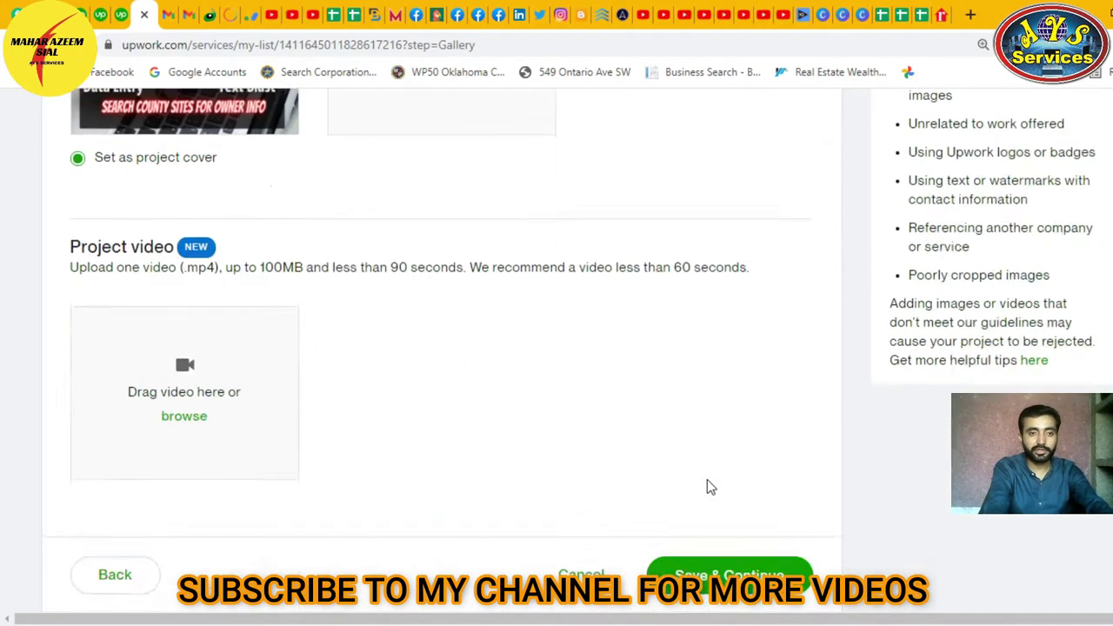
click(751, 427)
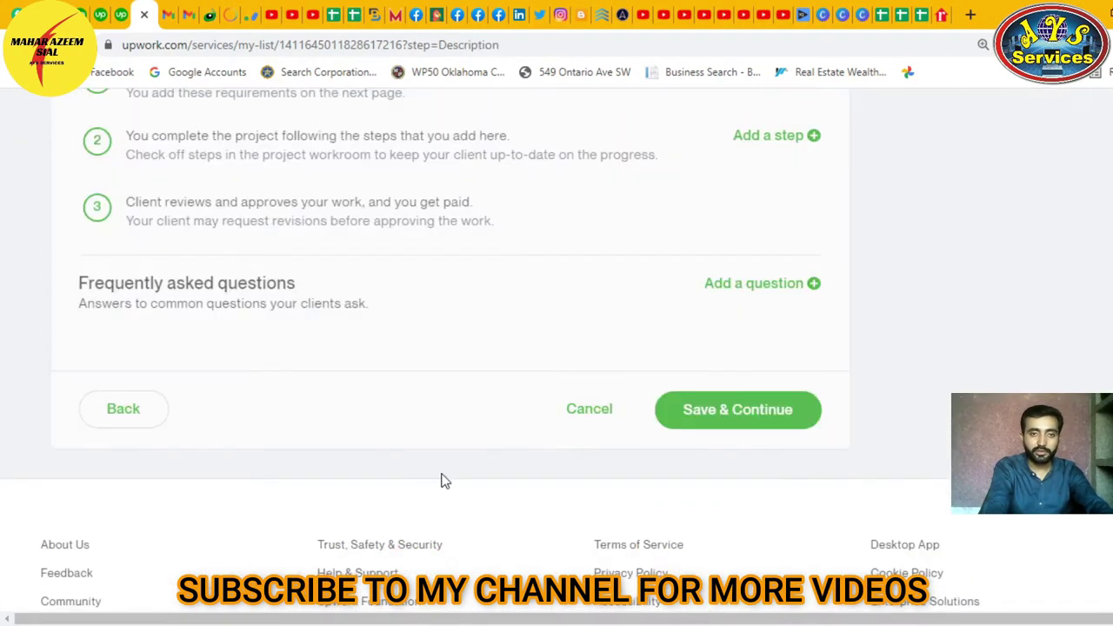
Step: Start the project summary with "Hi," and, on a new line, "I am an experienced real estate VA."
scroll(475, 446, up, 10)
scroll(335, 356, down, 2)
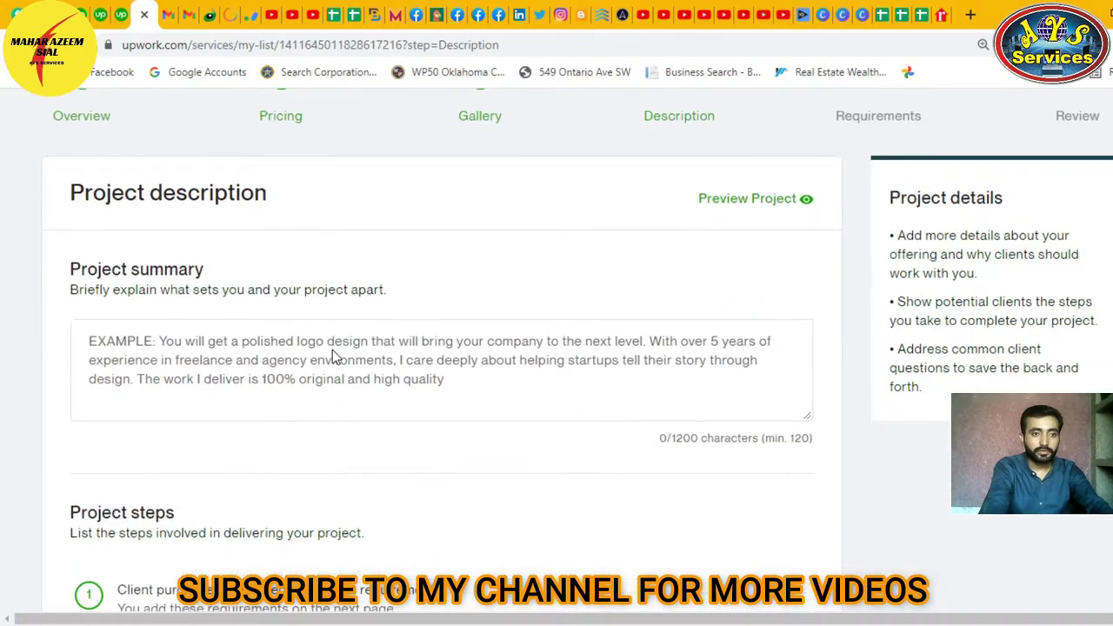
click(332, 360)
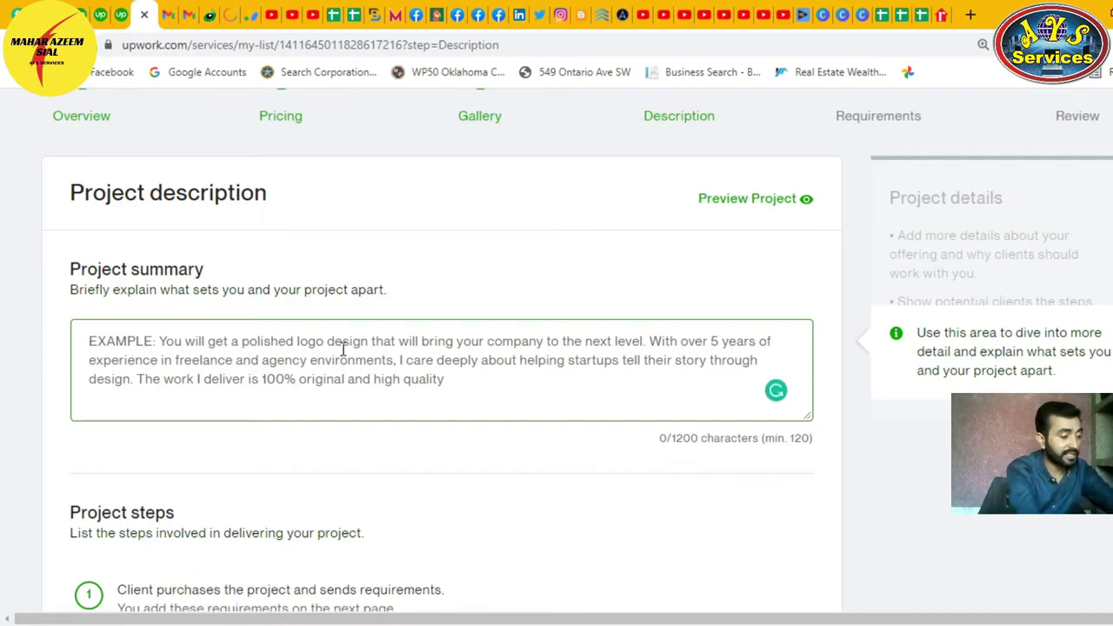
text(Hi )
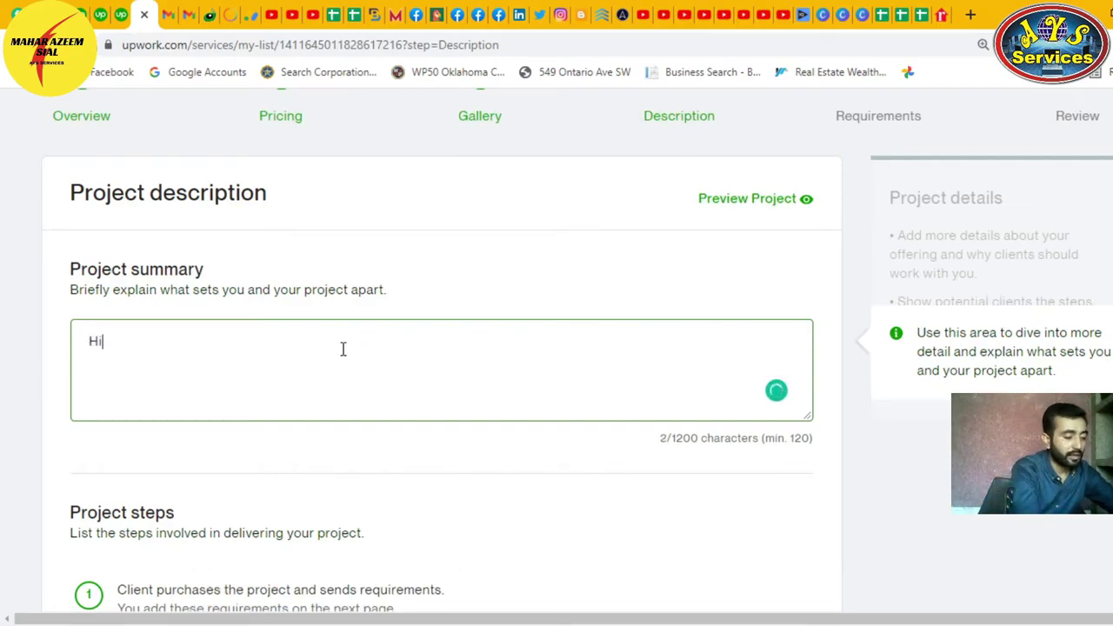
text(,I am )
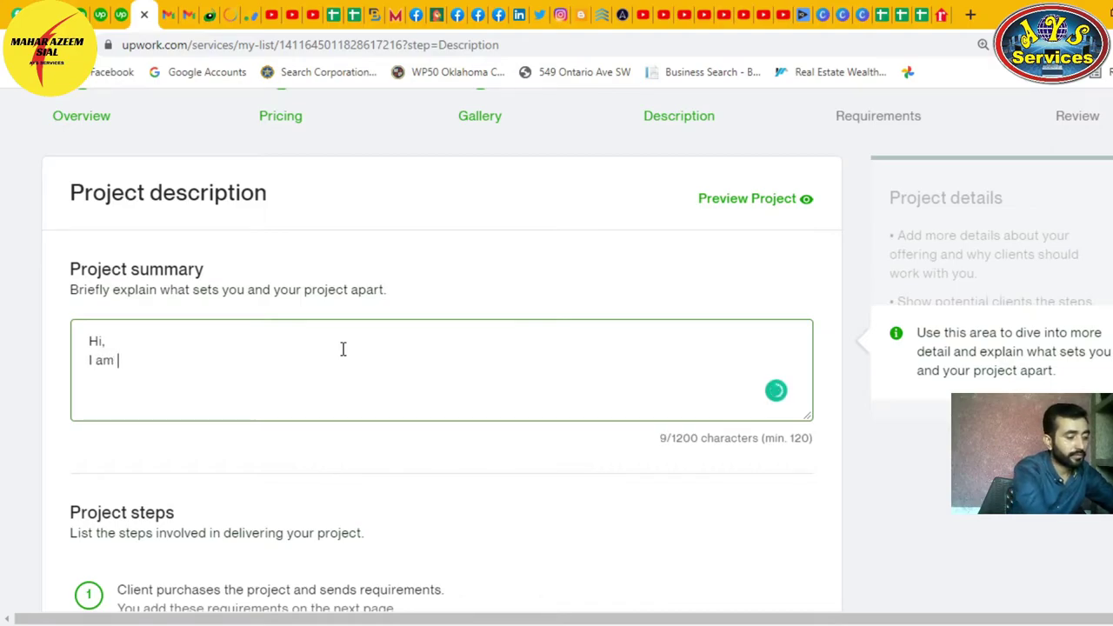
text(an experie)
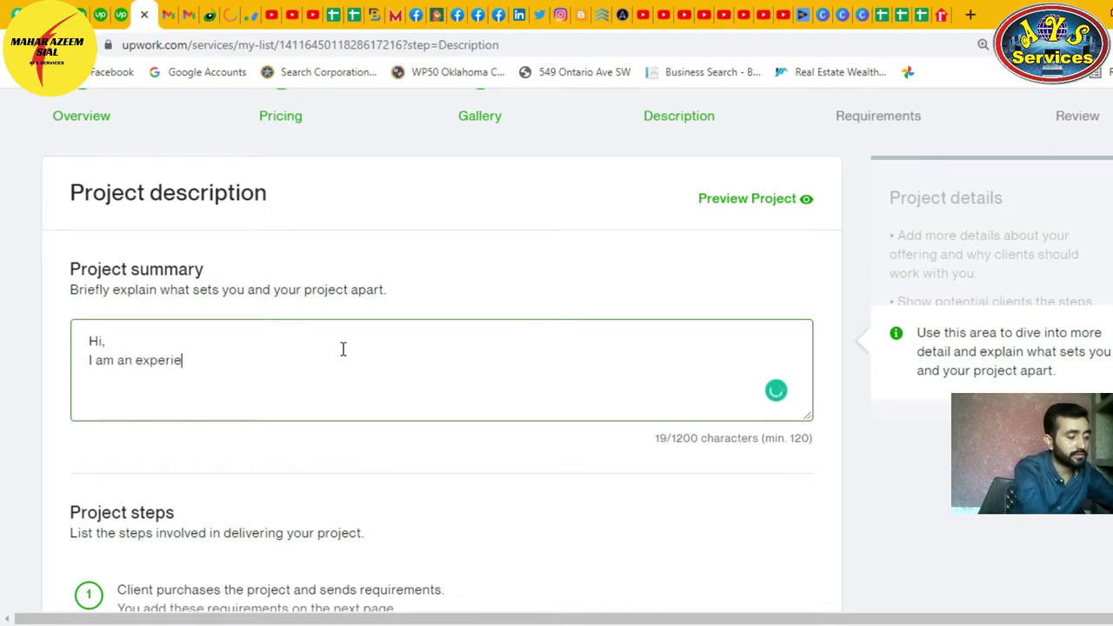
text(nced )
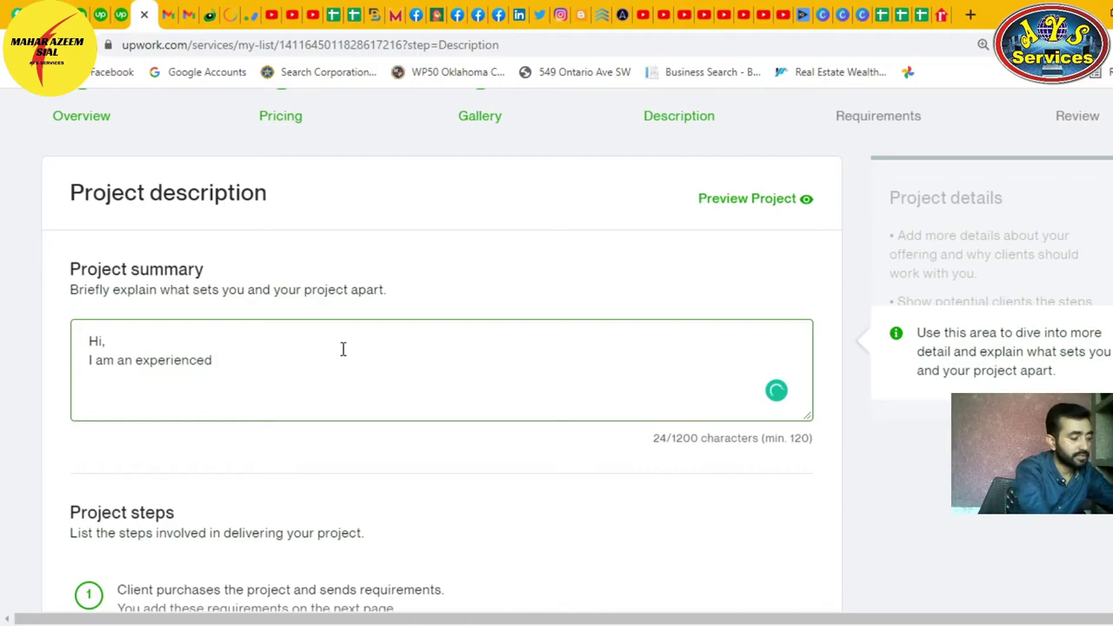
text(real es)
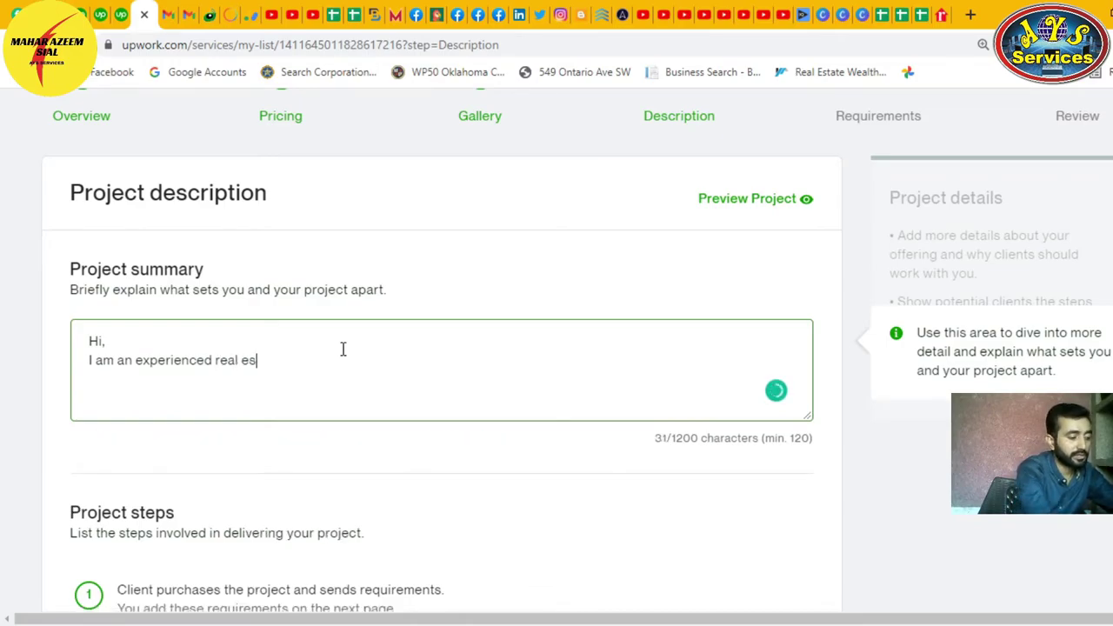
text(tate )
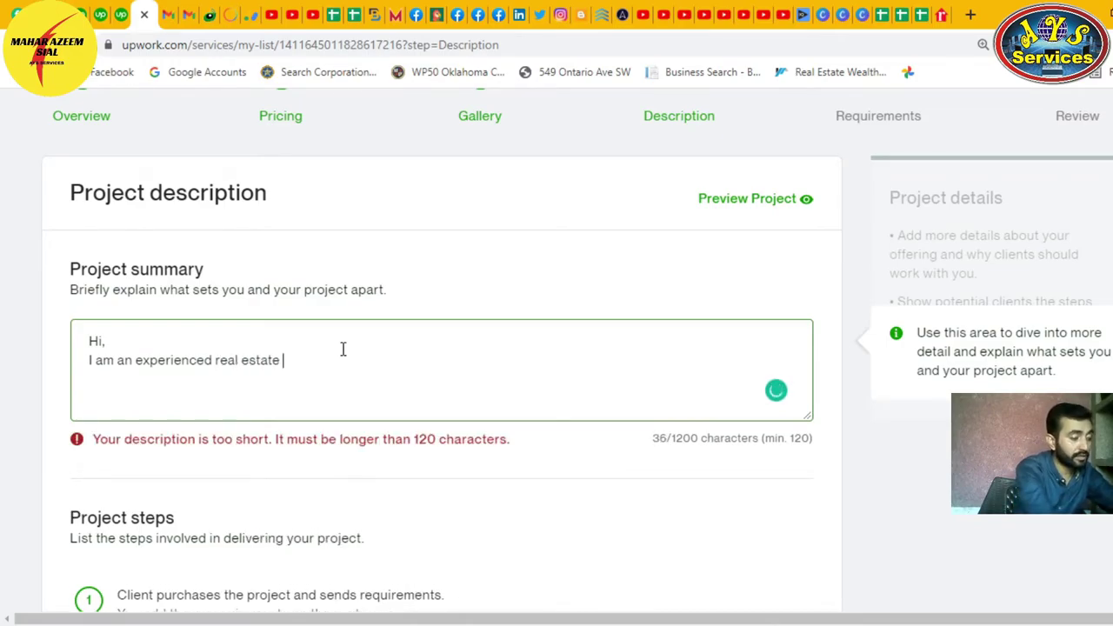
text(VA.)
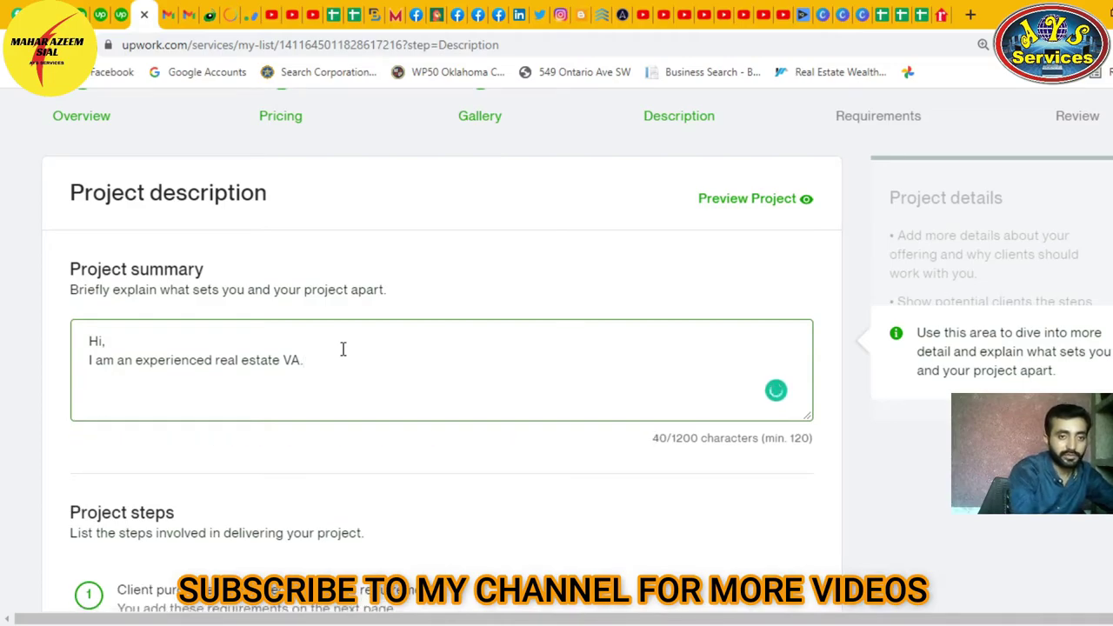
Step: Begin a new line in the project summary with "I can handle CRM, "
key(Return)
text(I can ha)
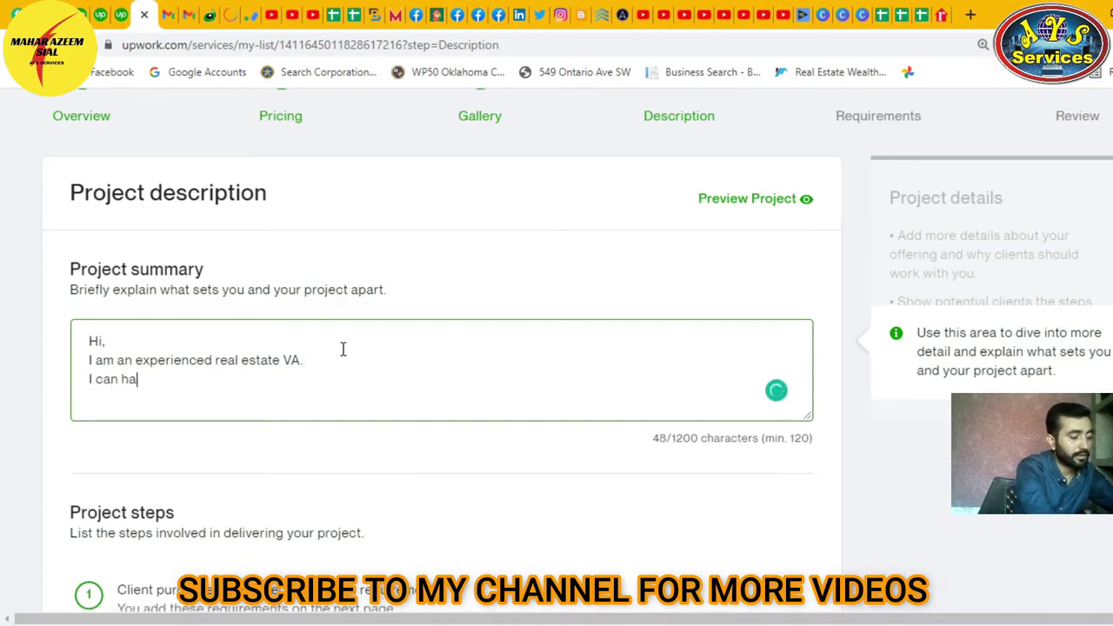
text(ndle )
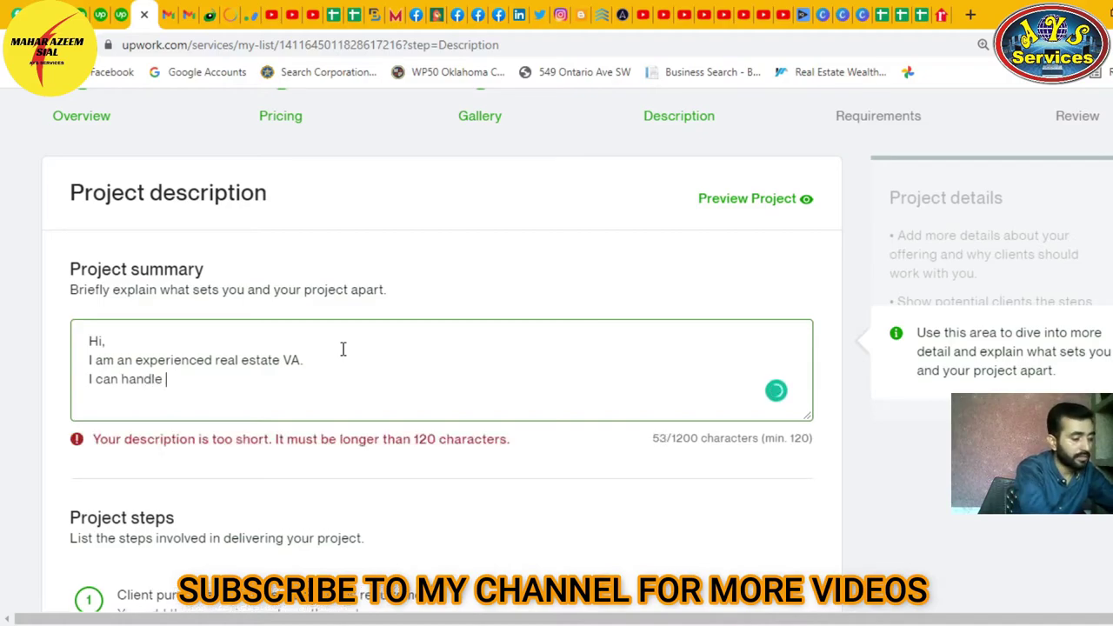
text(CRM, )
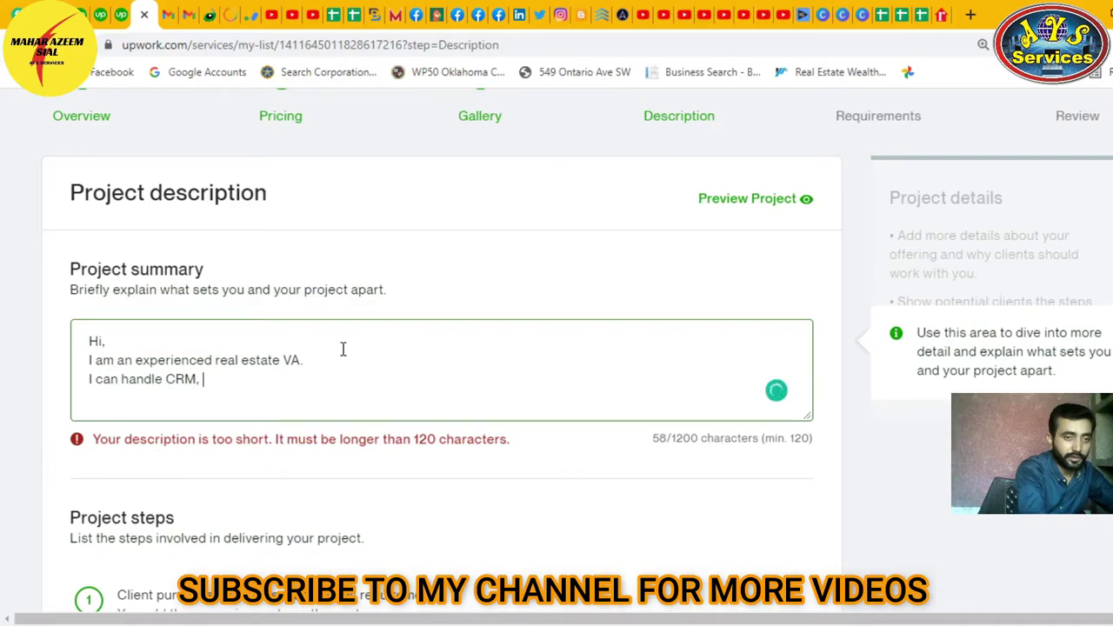
text(email)
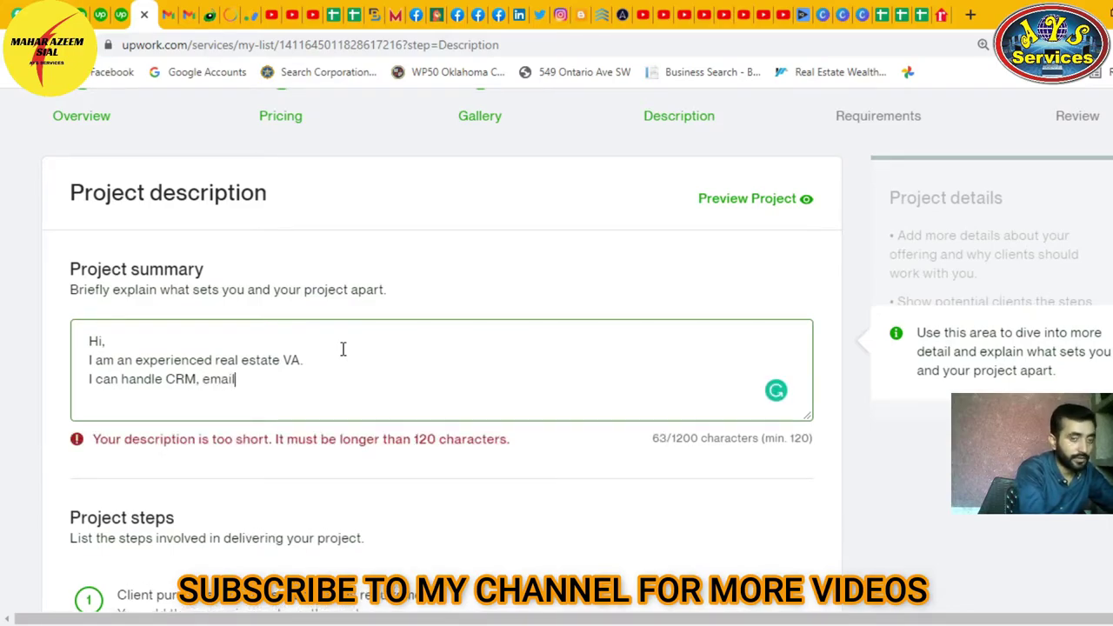
key(BackSpace)
key(BackSpace)
key(BackSpace)
key(BackSpace)
key(BackSpace)
Step: Continue the list of services in the project summary with "skip tracing, reasearch"
text(sk)
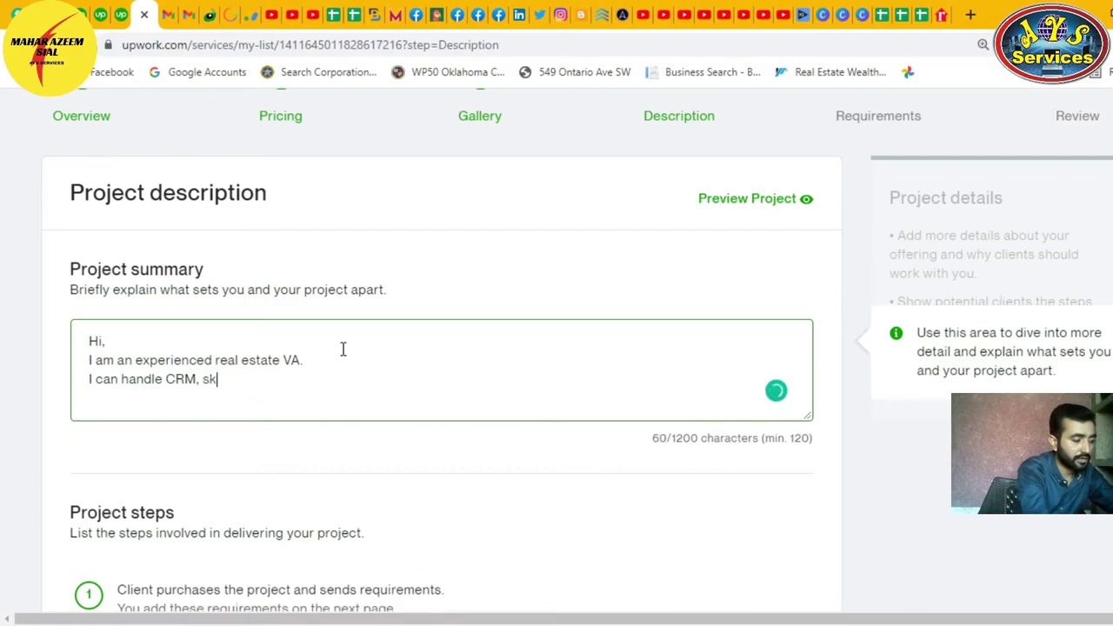
text(ip tracing)
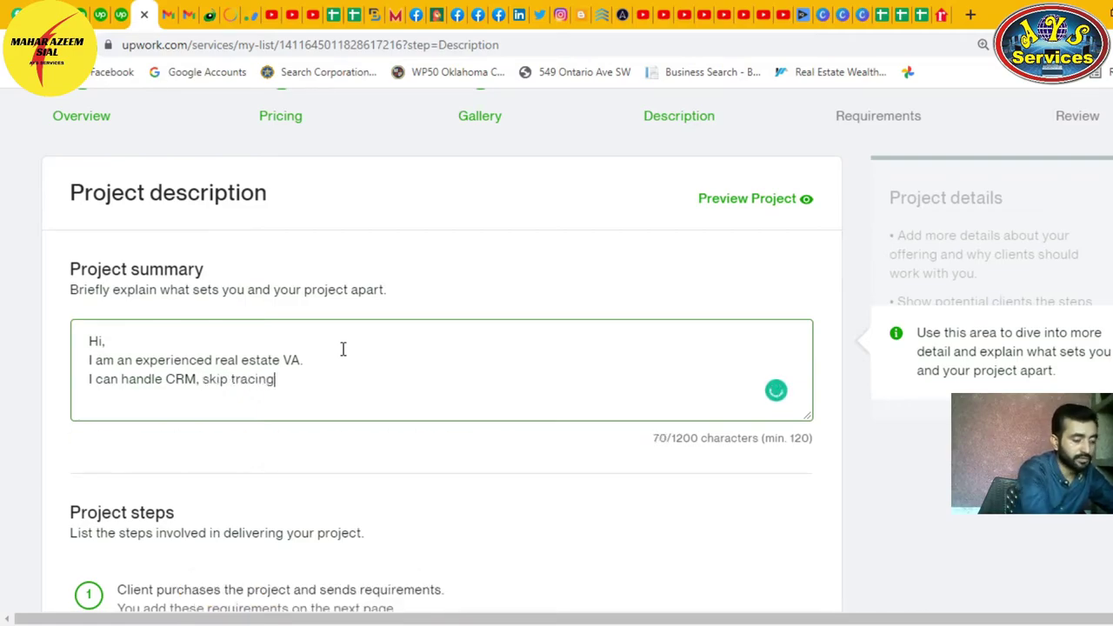
text(, reasearch)
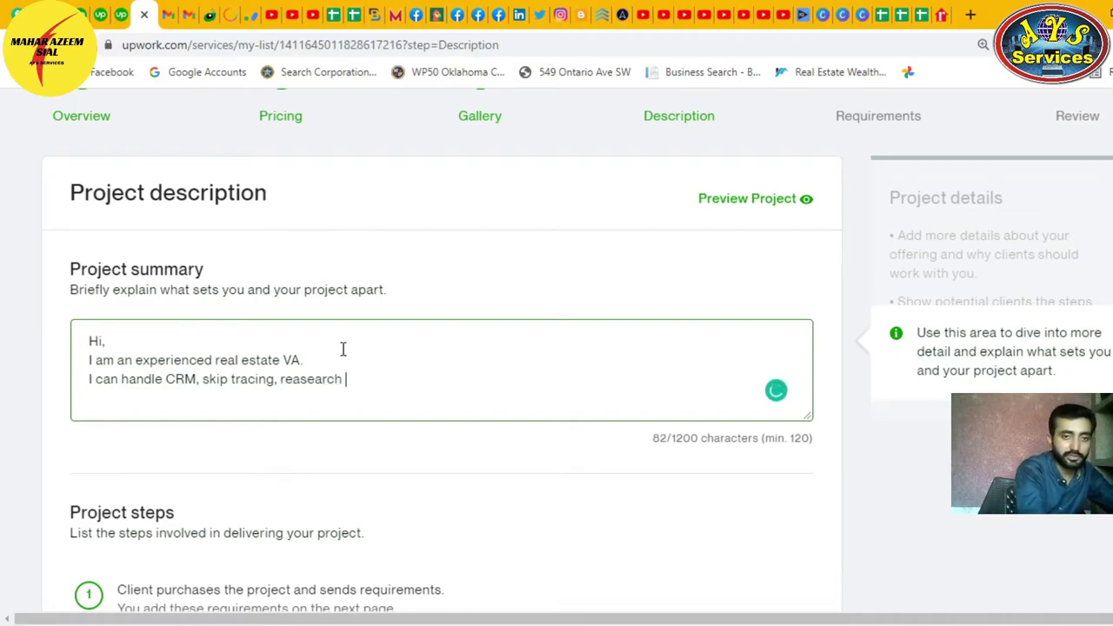
Step: Correct the misspelled word "reasearch" to "research" in the project summary
key(BackSpace)
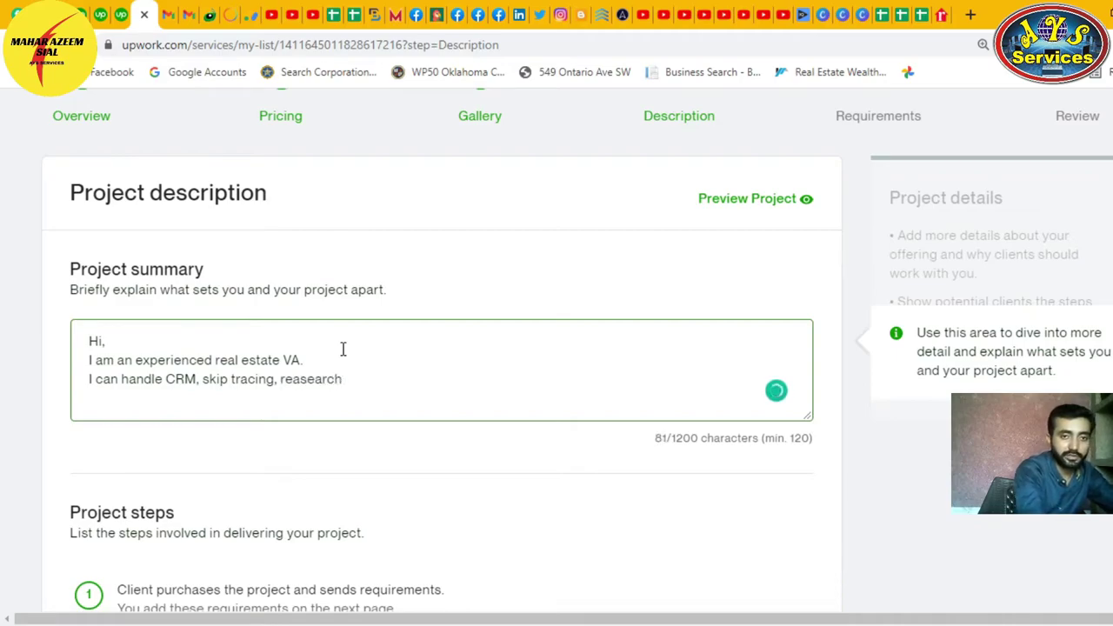
key(Left)
key(Left)
key(Left)
key(Left)
key(Left)
key(Left)
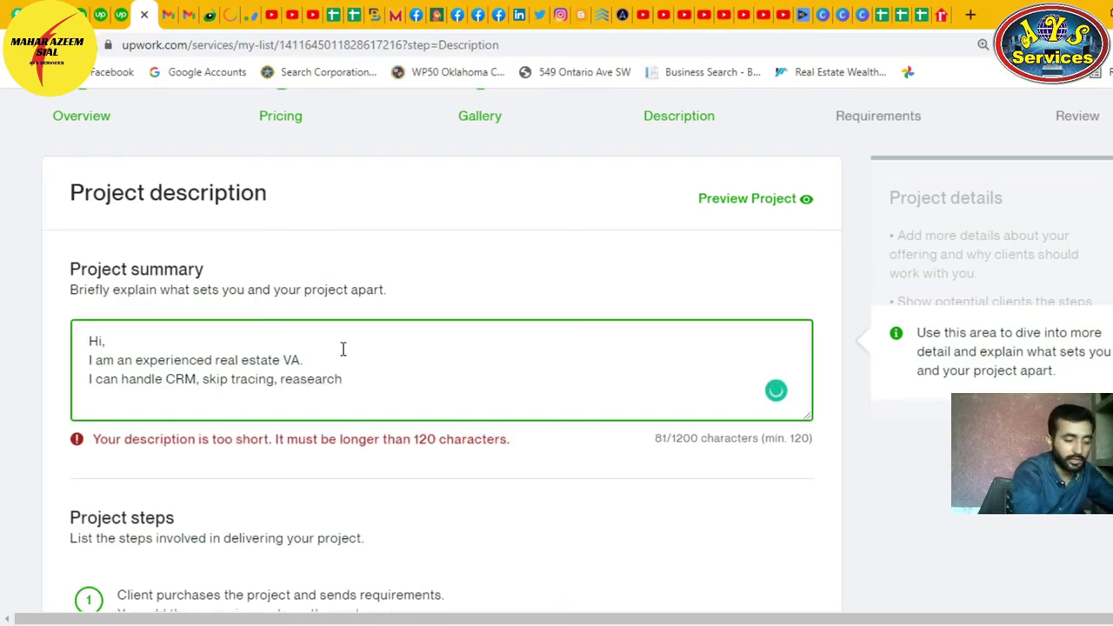
key(BackSpace)
key(Right)
key(Right)
key(Right)
key(Right)
key(Right)
key(Right)
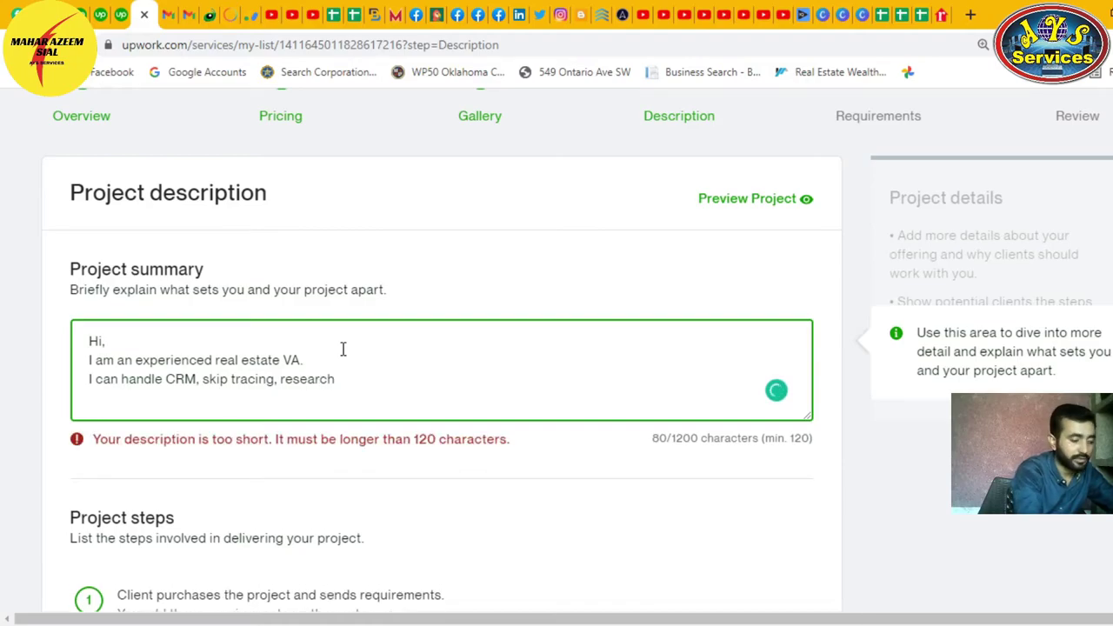
Step: Complete the list of services in the project summary with ", admin tasks, email handling and other administrative tasks"
text(, )
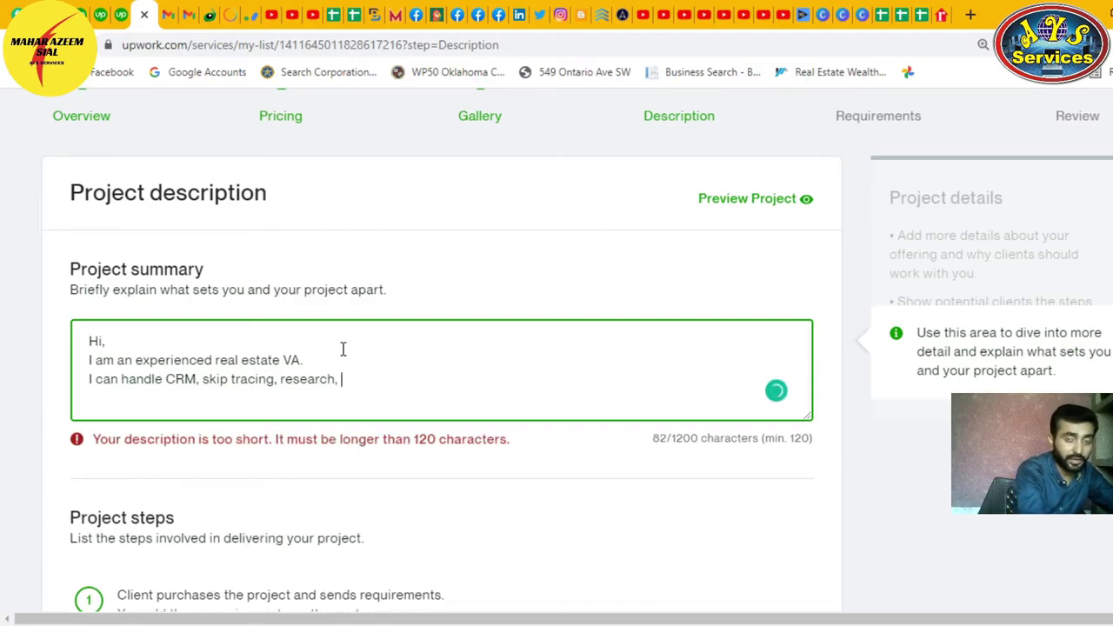
text(admin tasks)
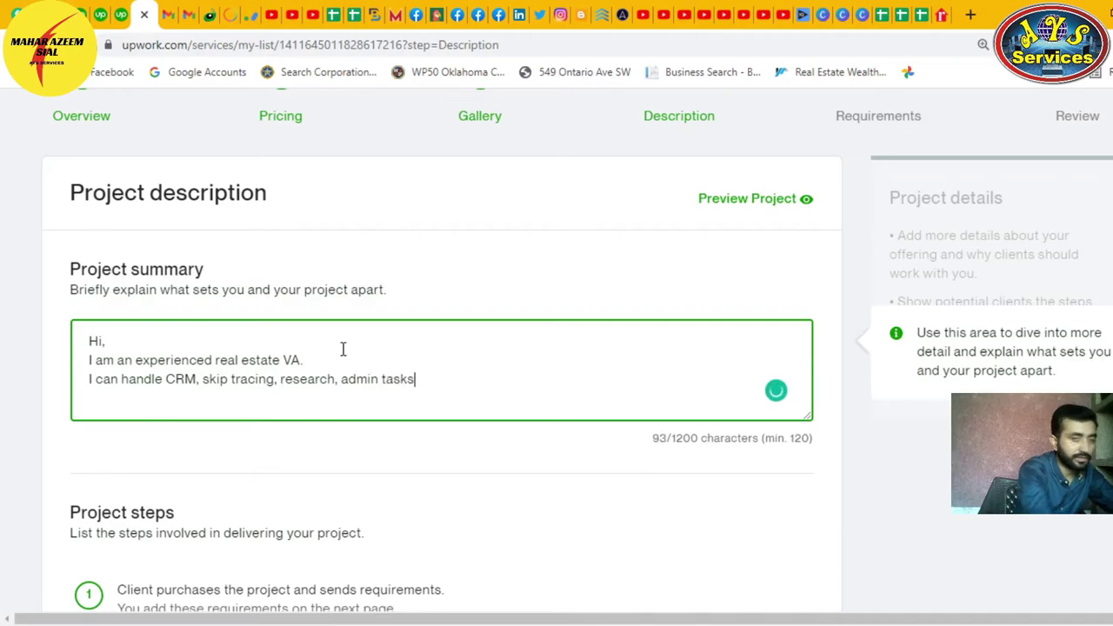
text(, )
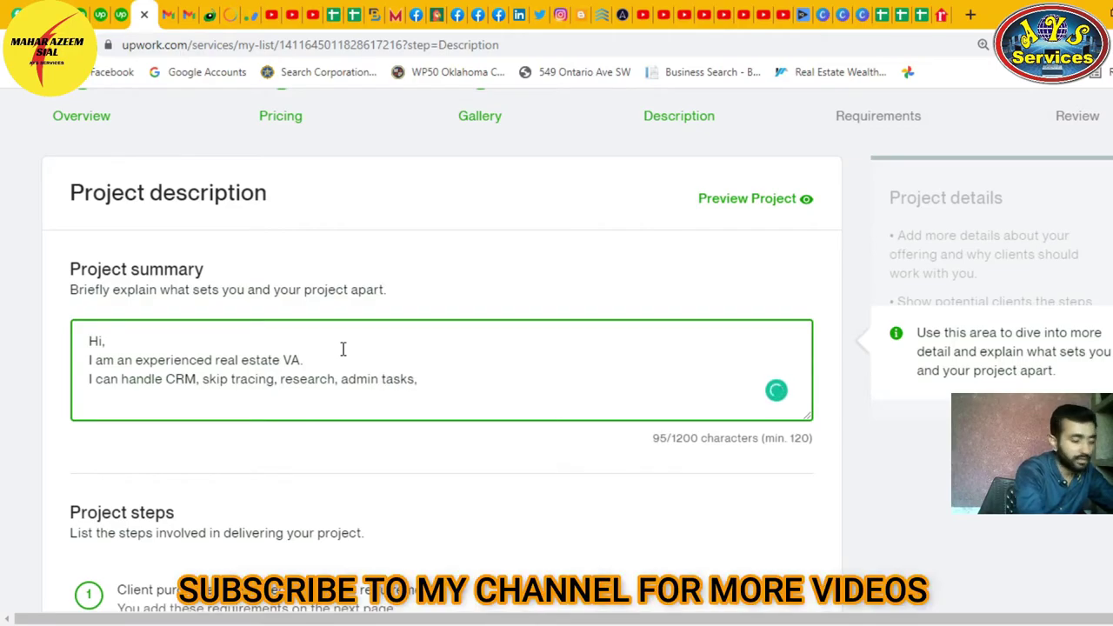
text(email)
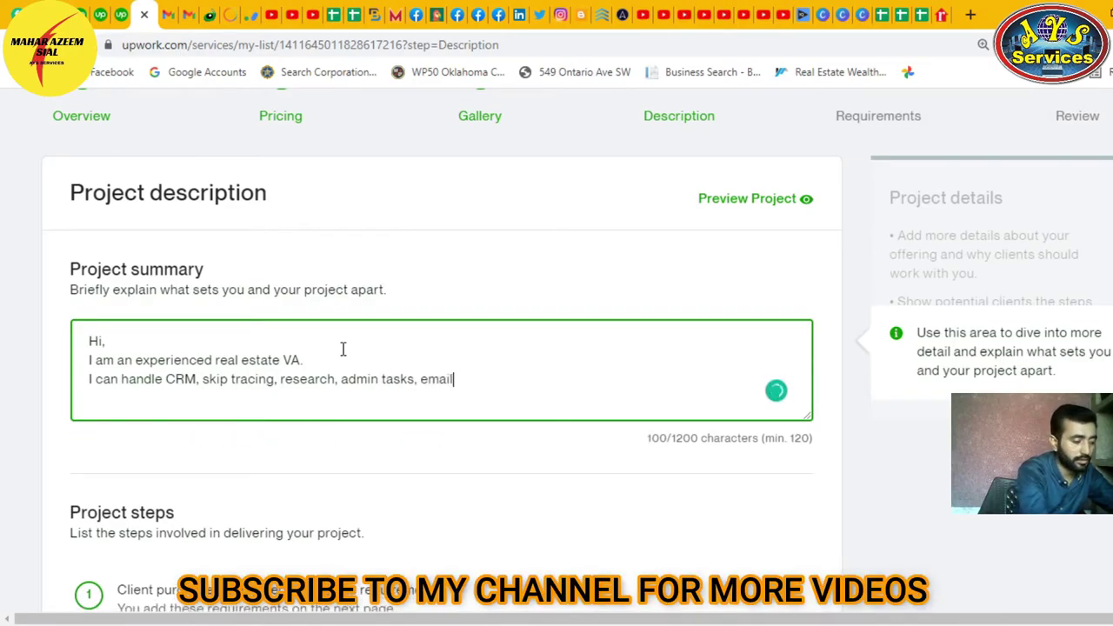
text( handling)
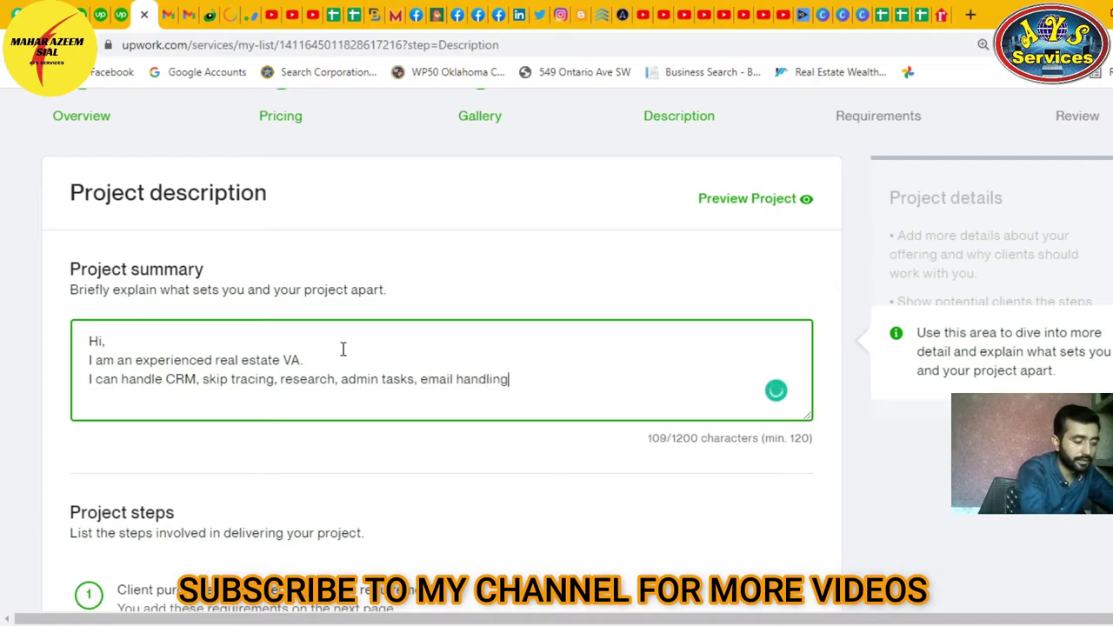
text( and )
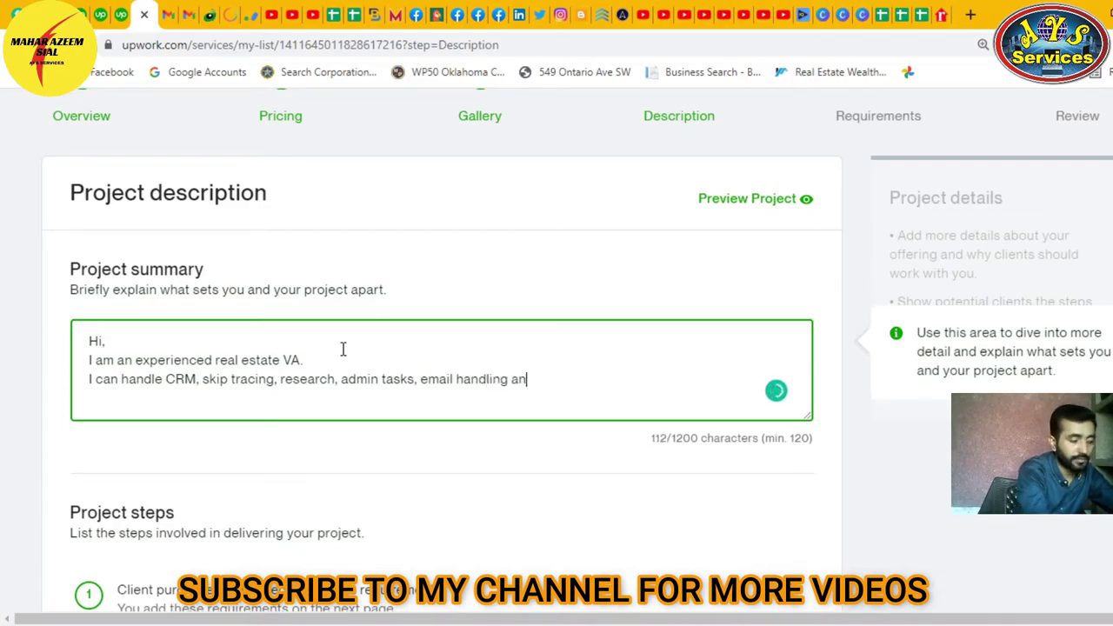
text(othe)
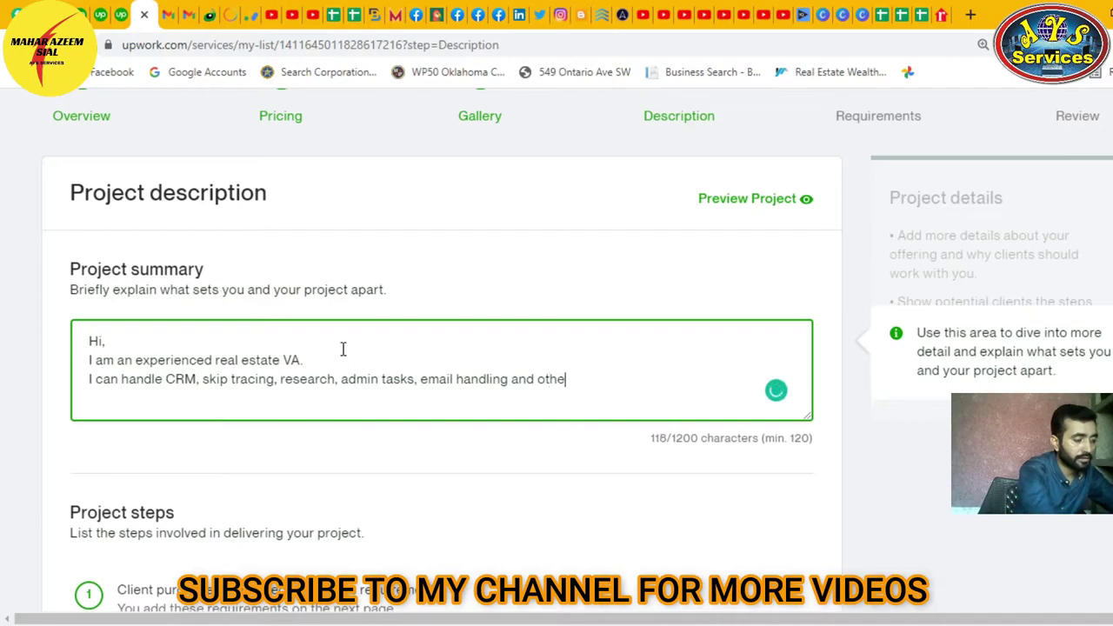
text(r admin)
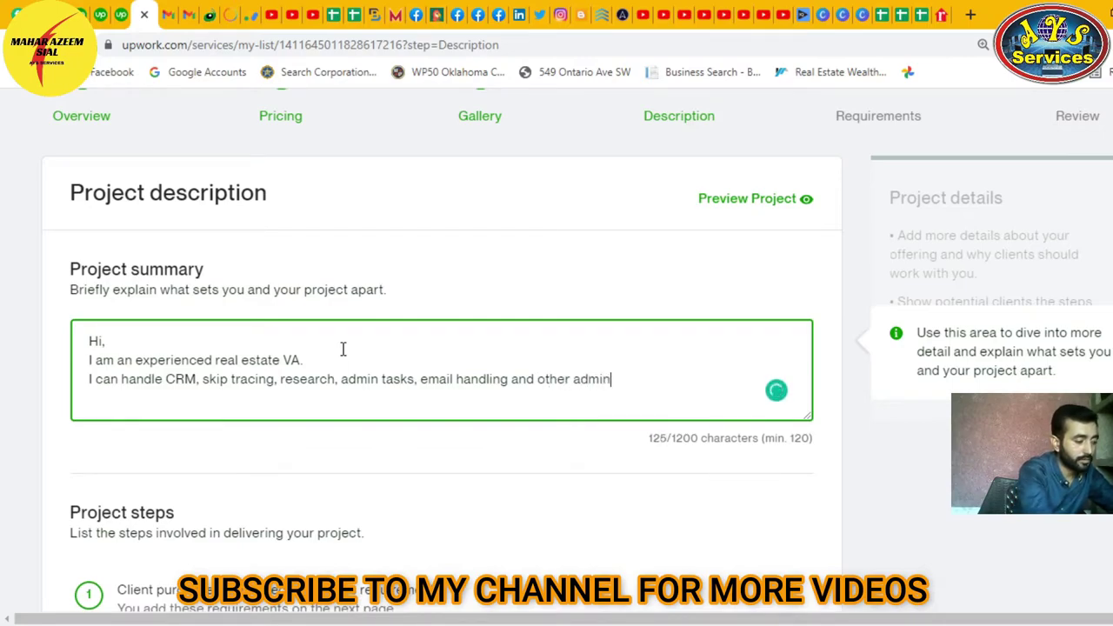
text(istrati)
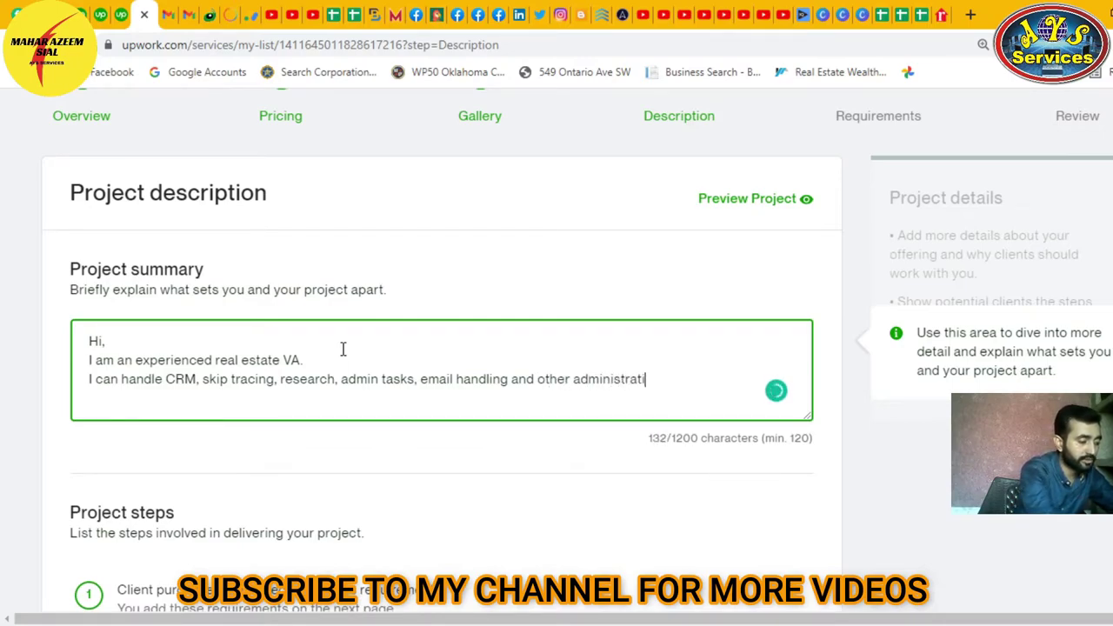
text(ve tasks)
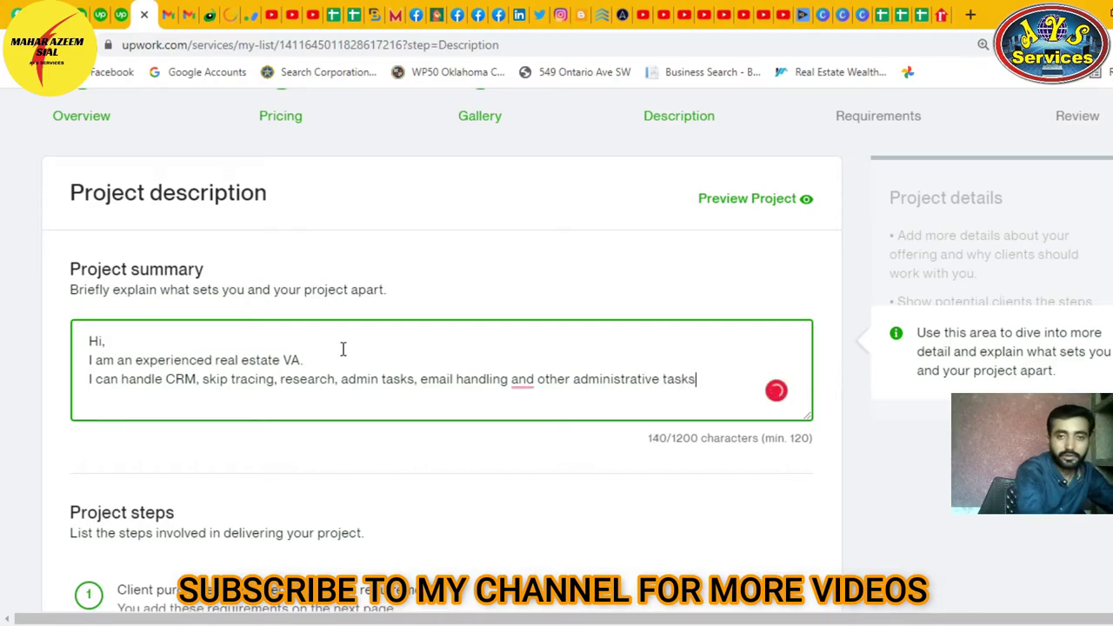
mouse_move(521, 380)
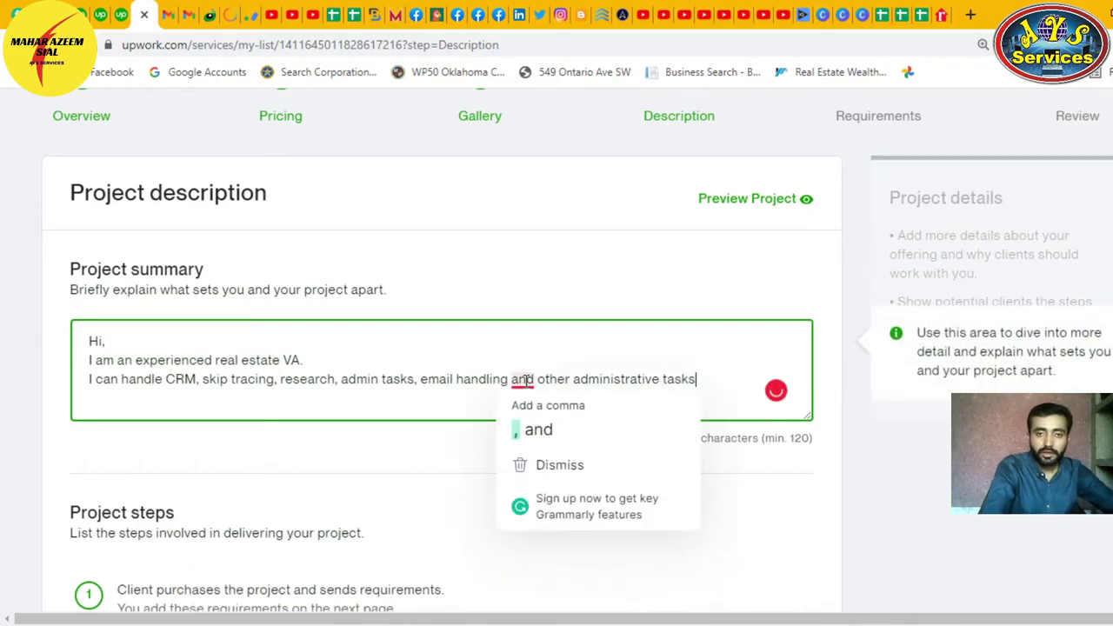
Step: Insert the suggested comma before "and" in the project summary's services list, end the sentence with a period and start a new line
click(525, 409)
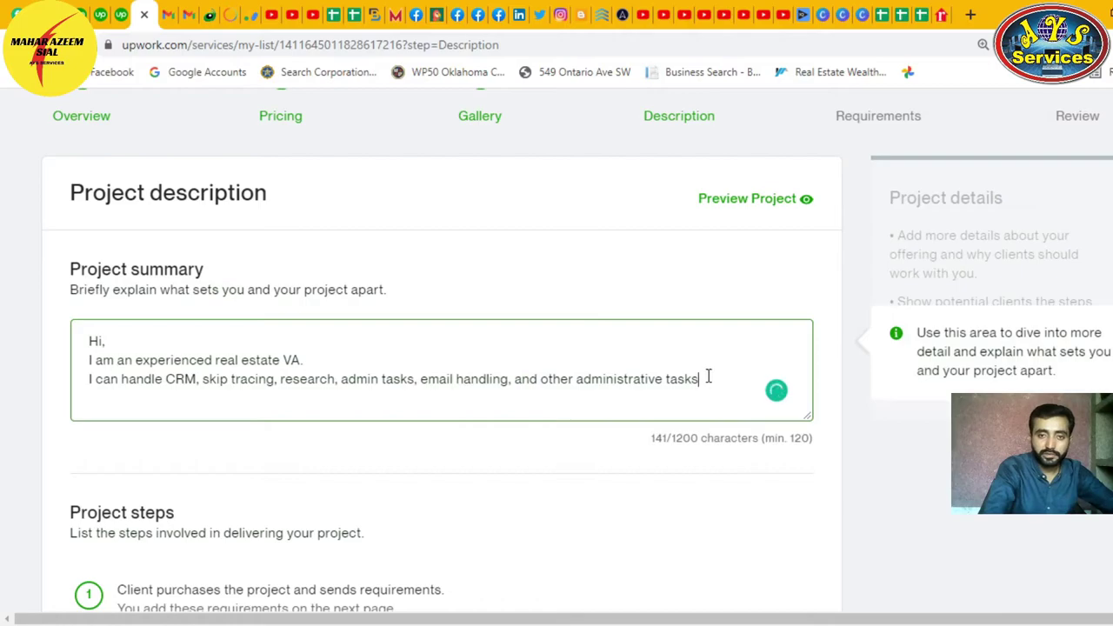
text(.)
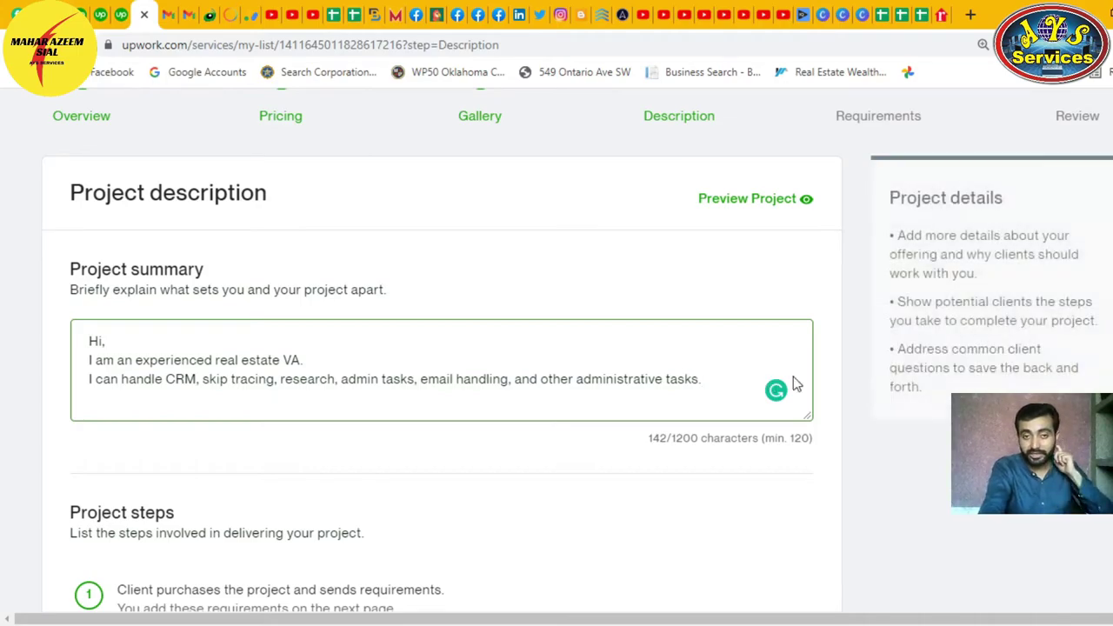
key(Return)
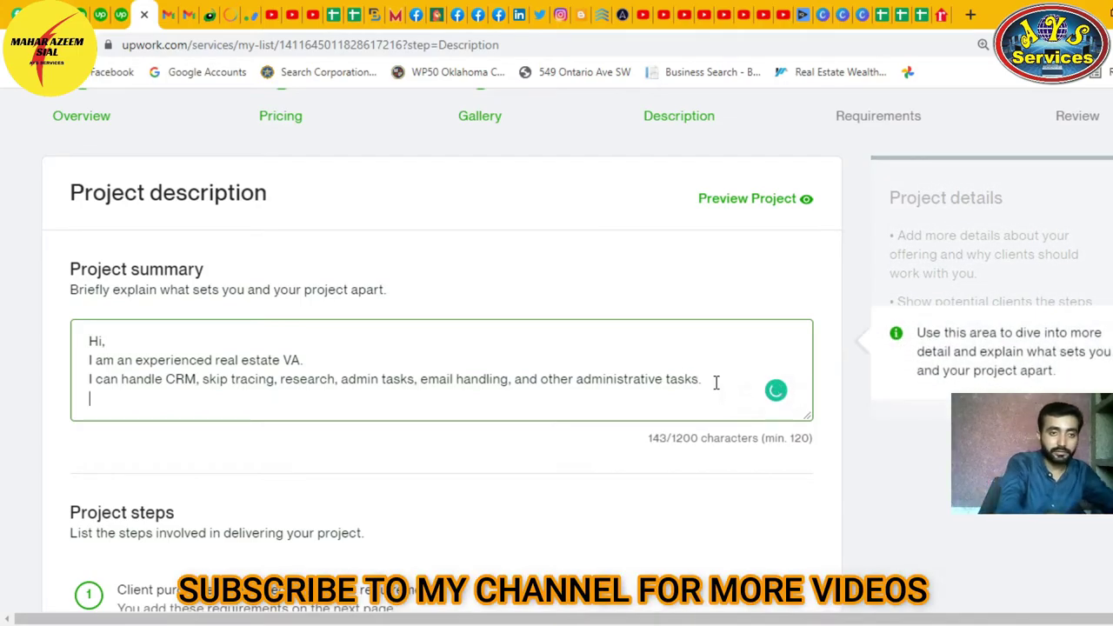
Step: Begin the new line of the project summary with "I can hunt properties from MLS and "
text(I am)
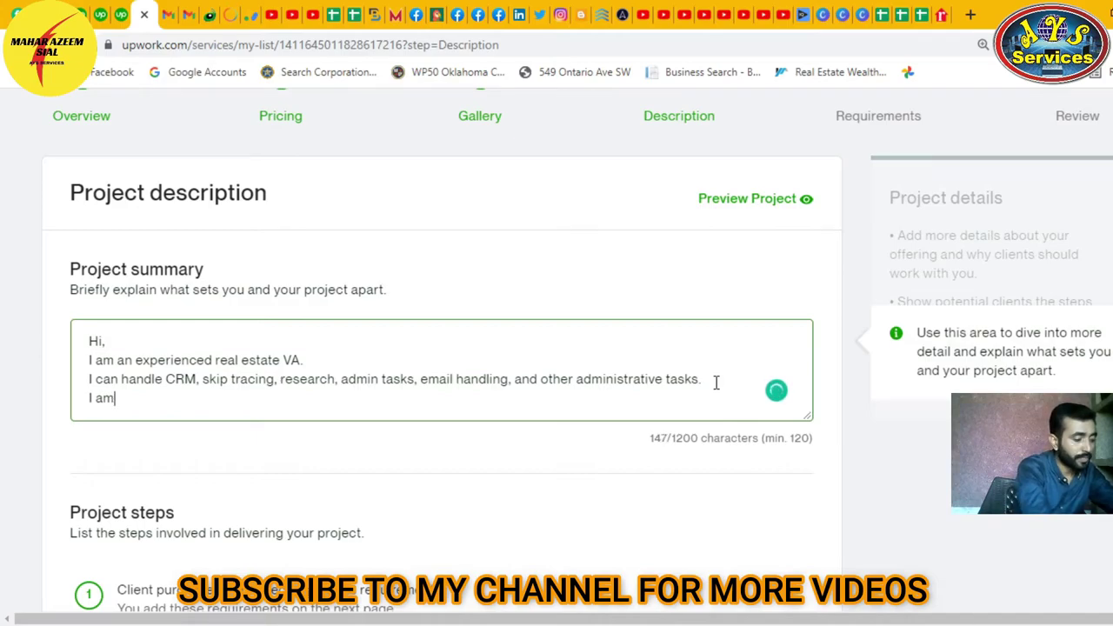
key(BackSpace)
key(BackSpace)
text(can )
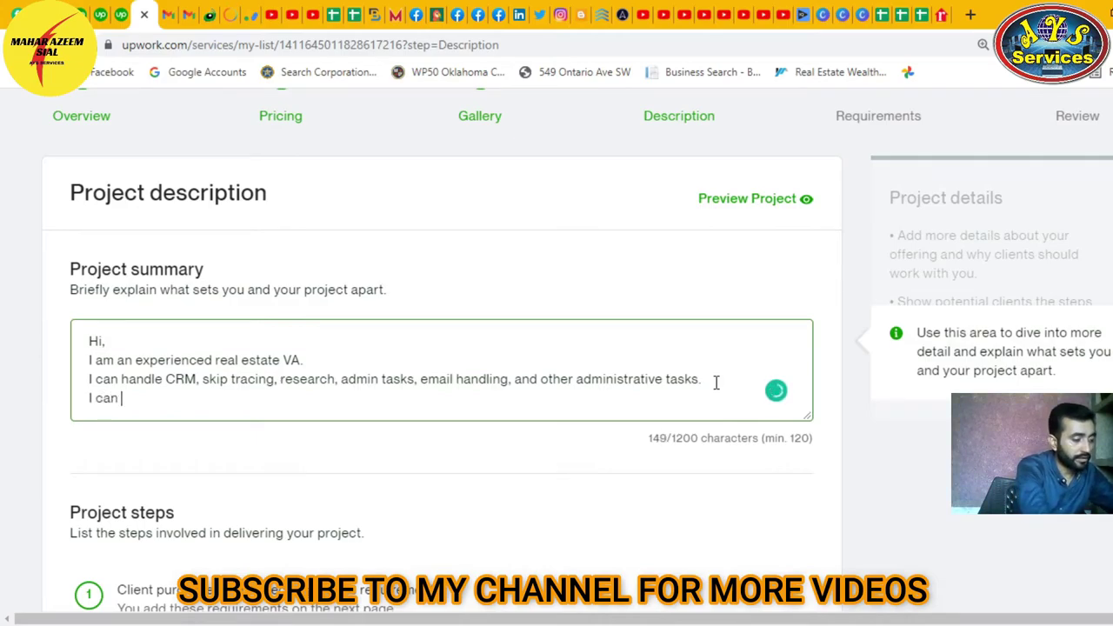
text(pull)
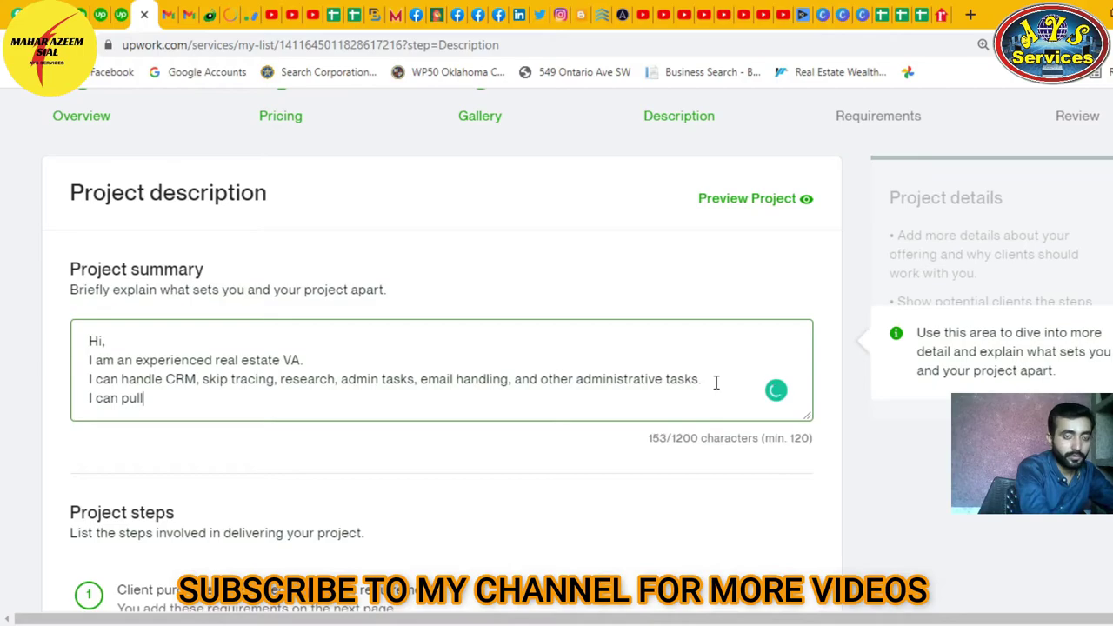
key(BackSpace)
key(BackSpace)
key(BackSpace)
key(BackSpace)
text(hun)
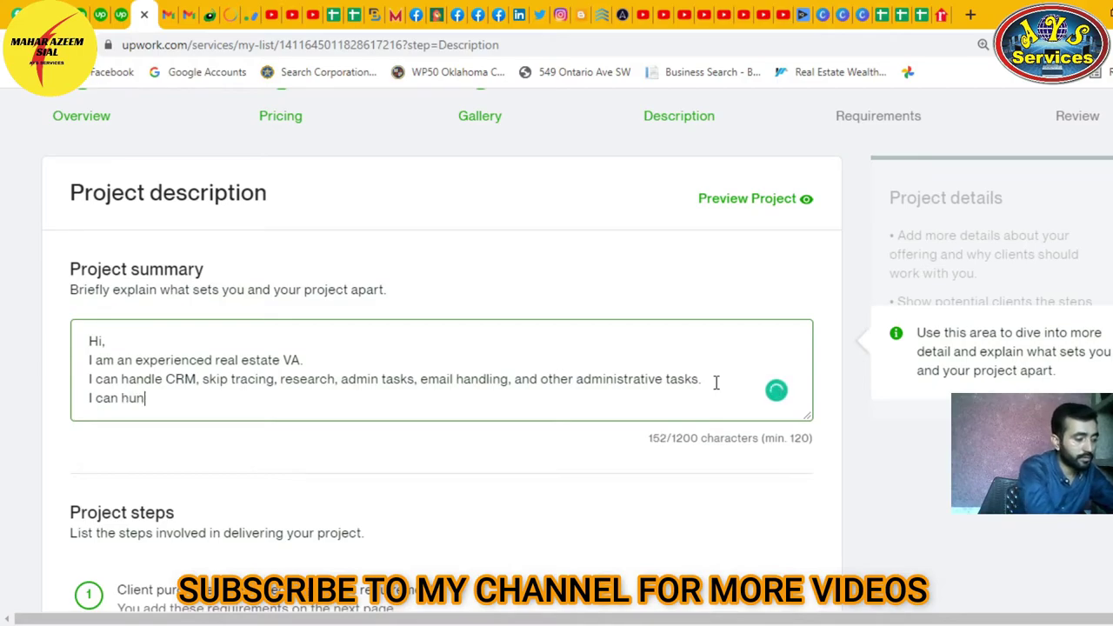
text(t proper)
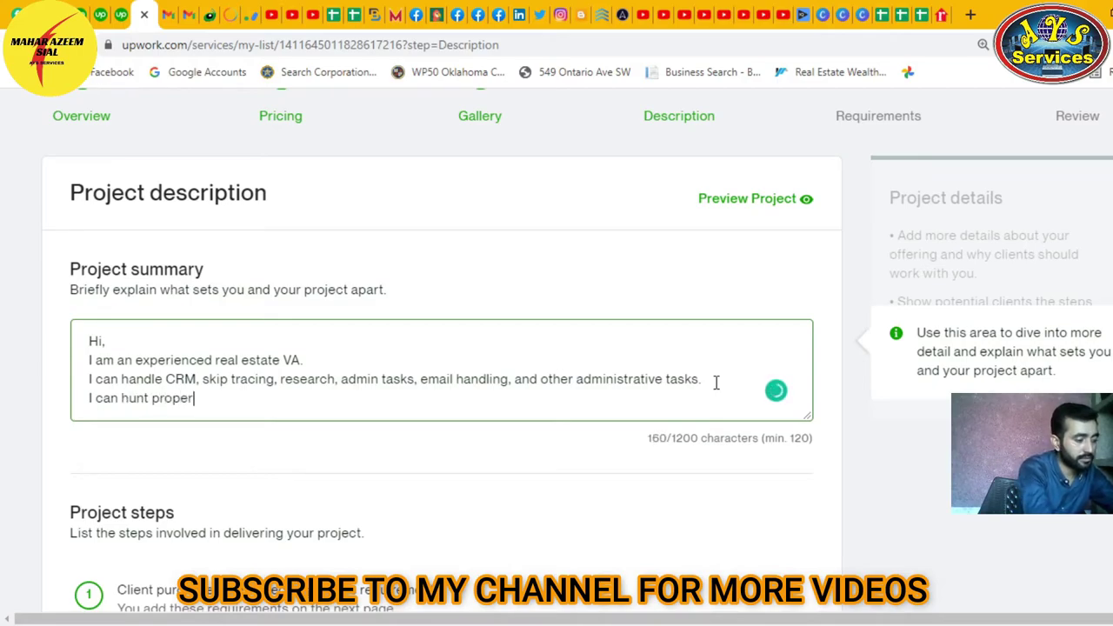
text(ties )
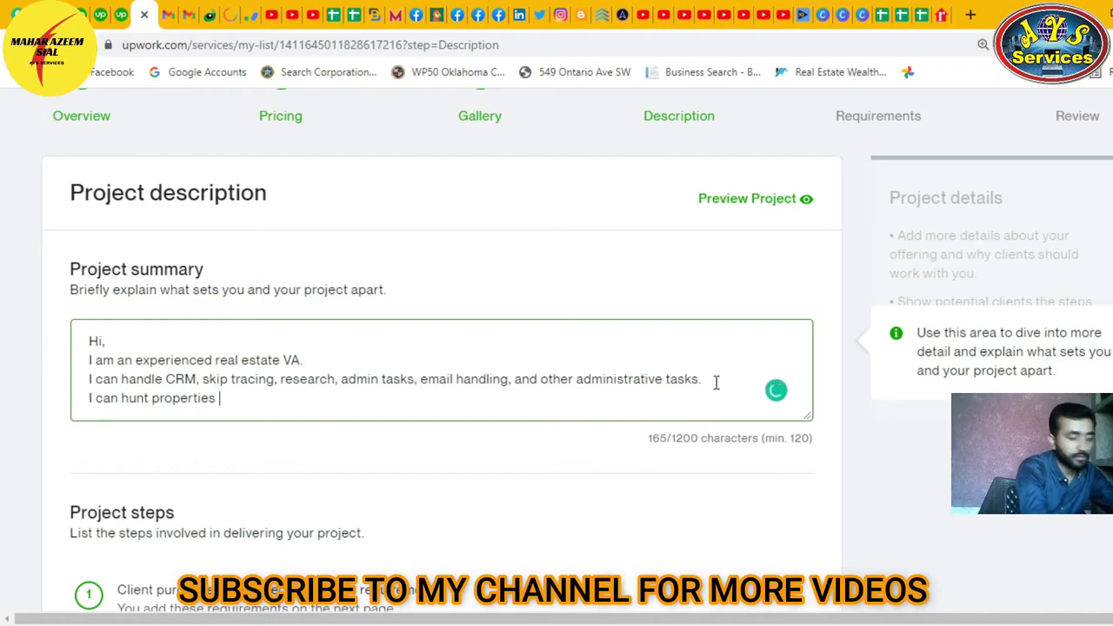
text(from ML)
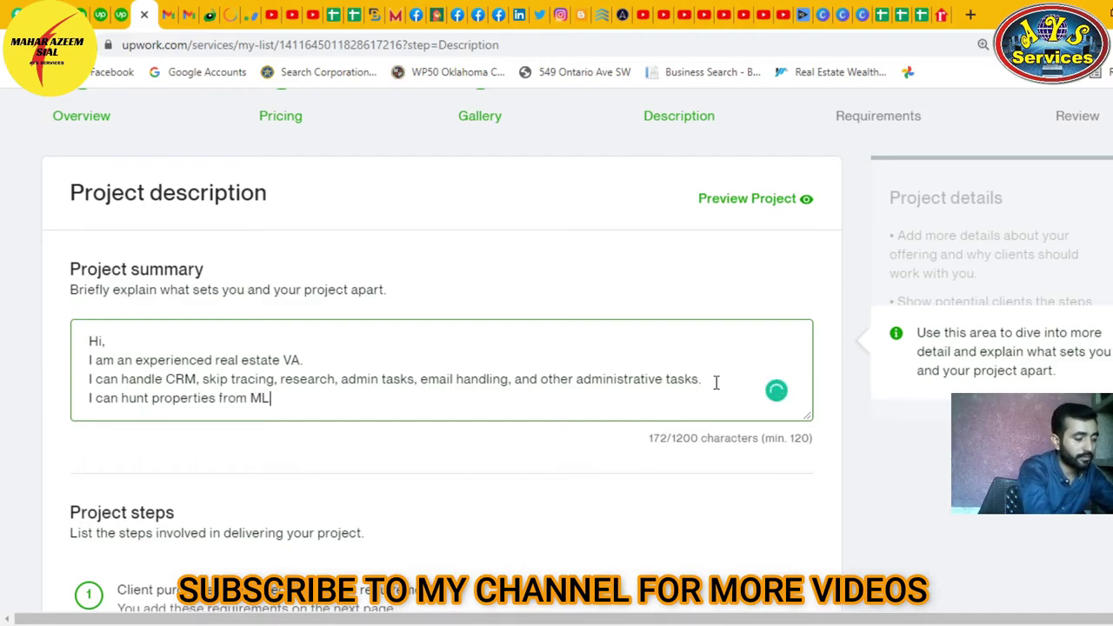
text(S and )
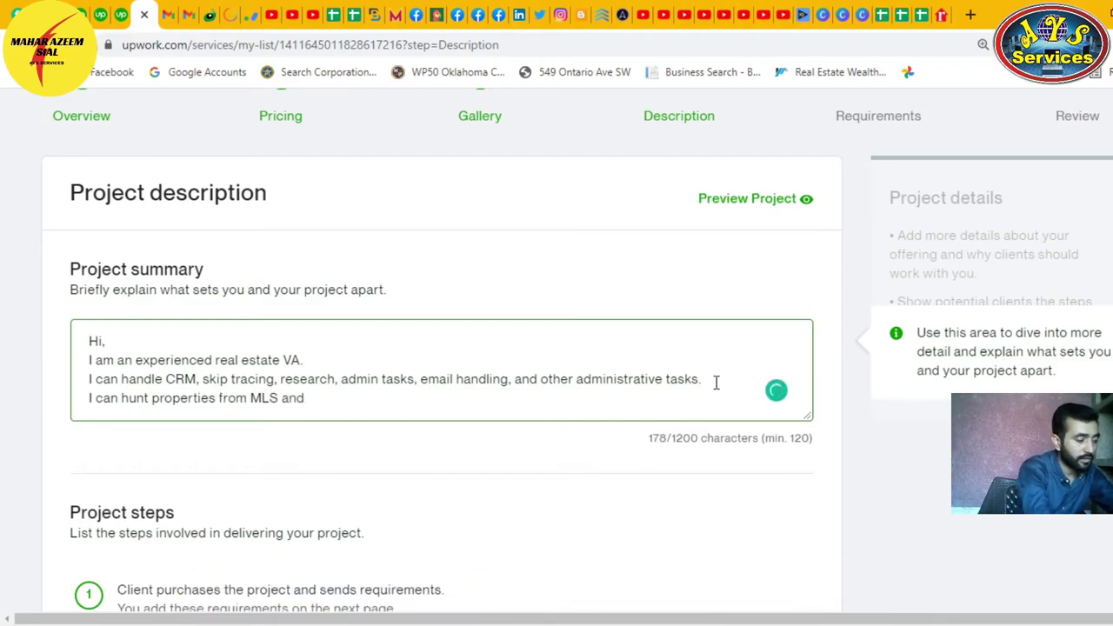
Step: Continue the MLS sentence in the project summary with "run comps on them for finding ARV"
text(run com)
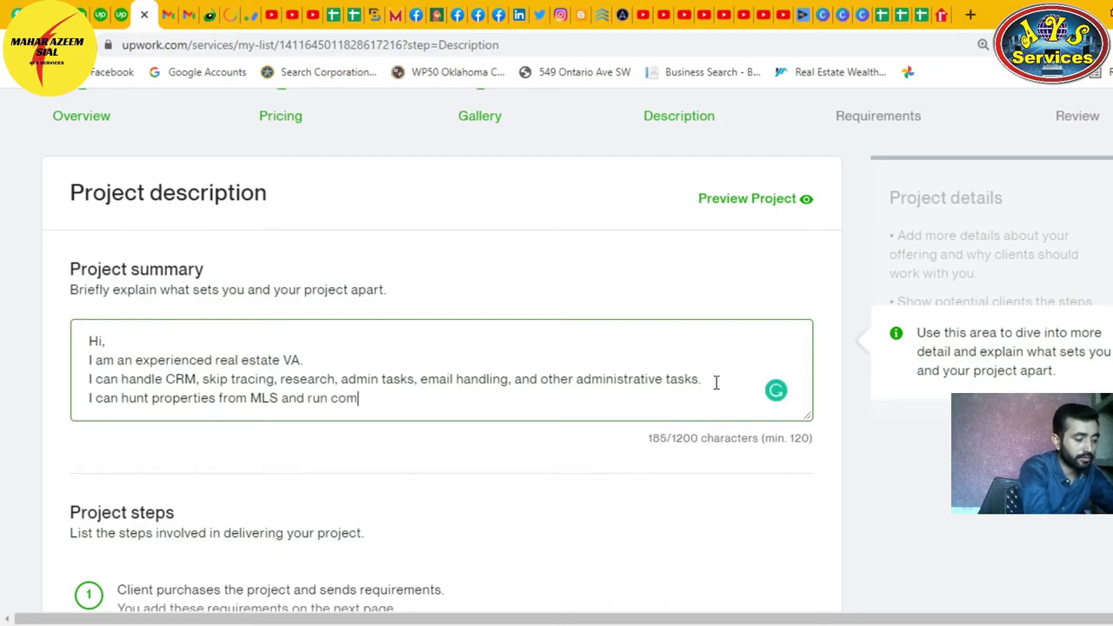
text(ps on th)
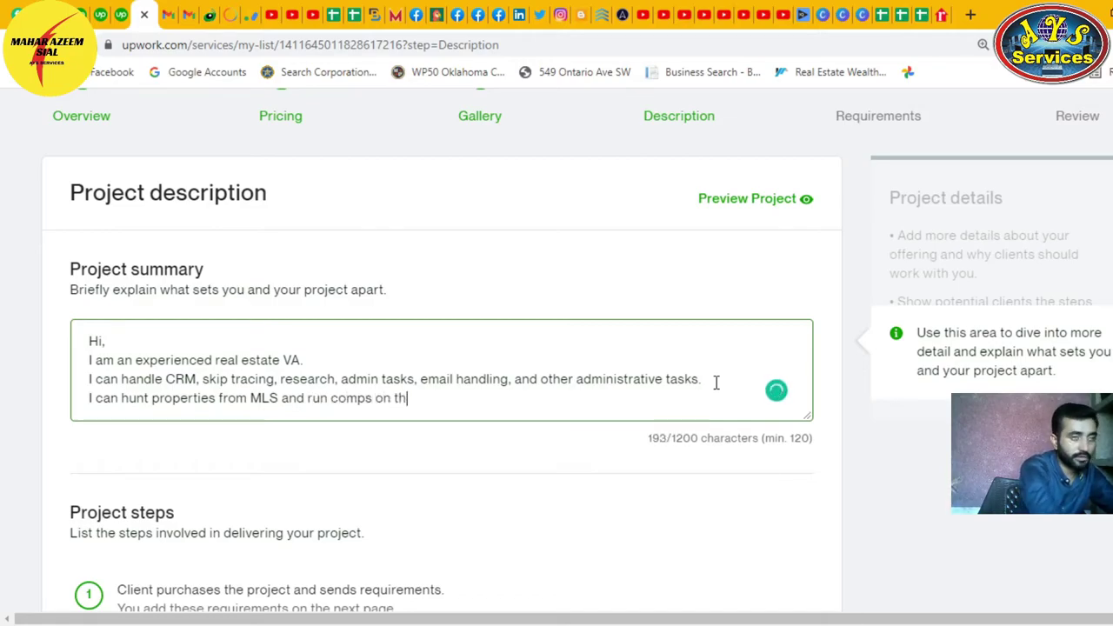
text(emfo)
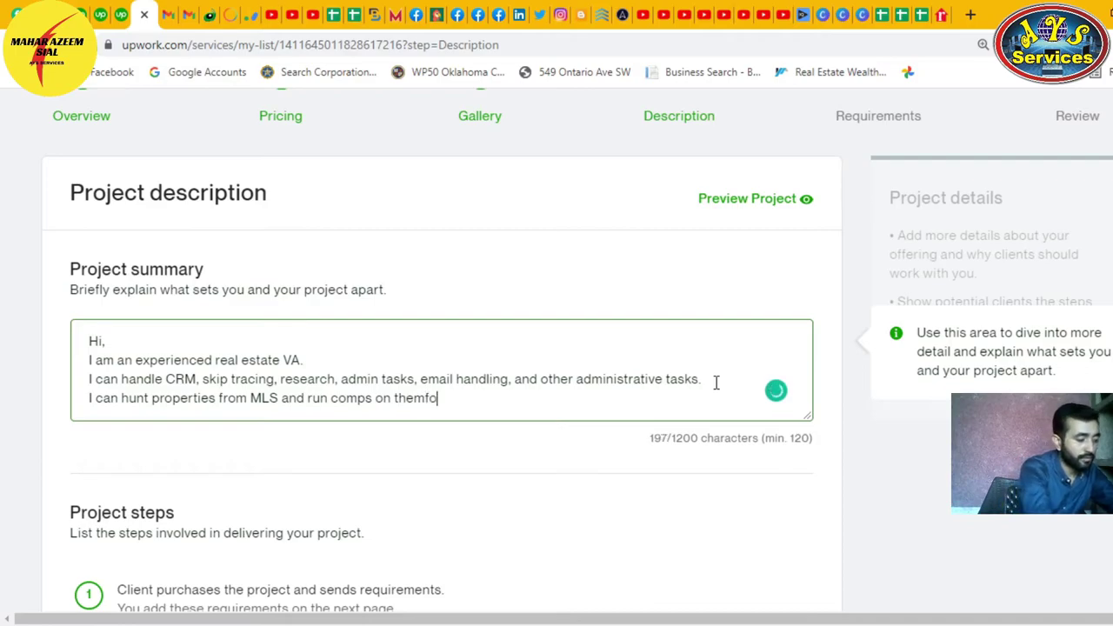
text(r)
key(BackSpace)
key(BackSpace)
key(BackSpace)
text(fo)
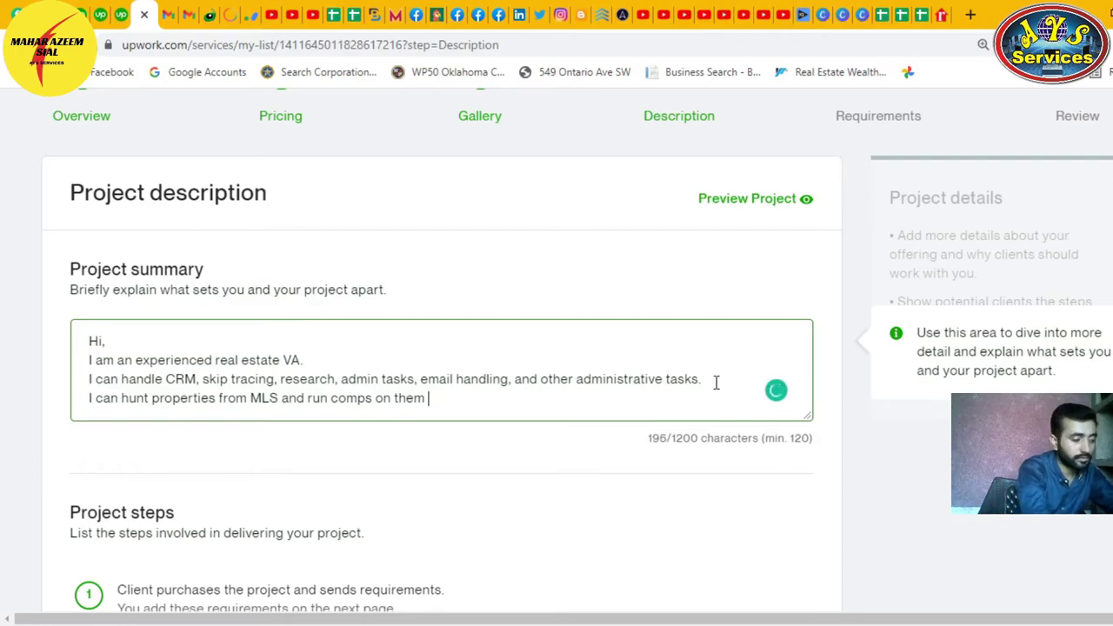
text(r fin)
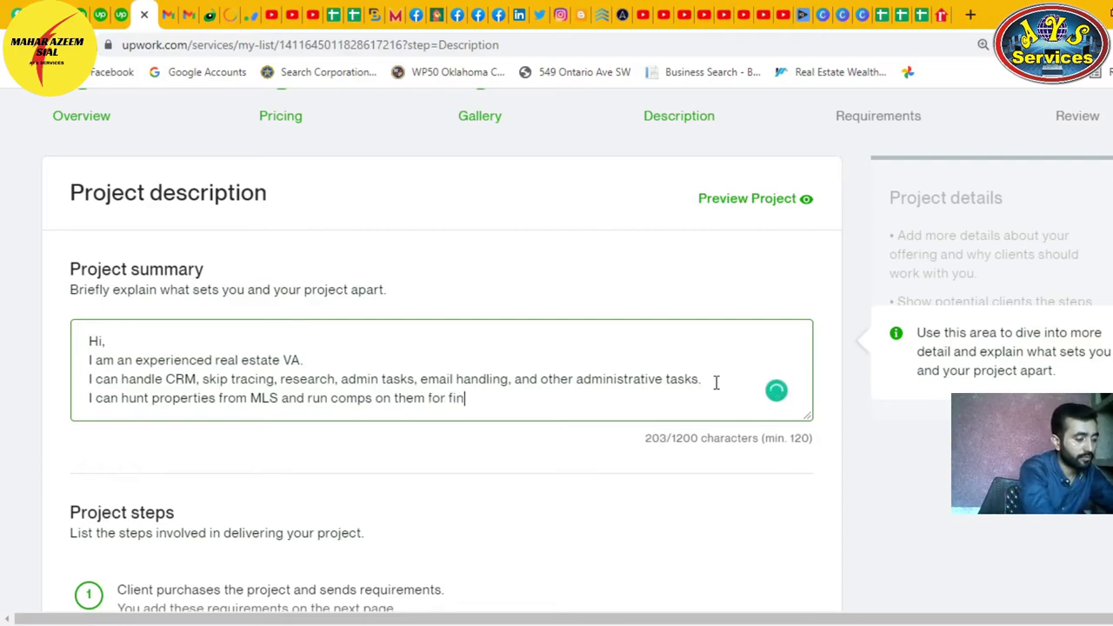
text(ding ARV)
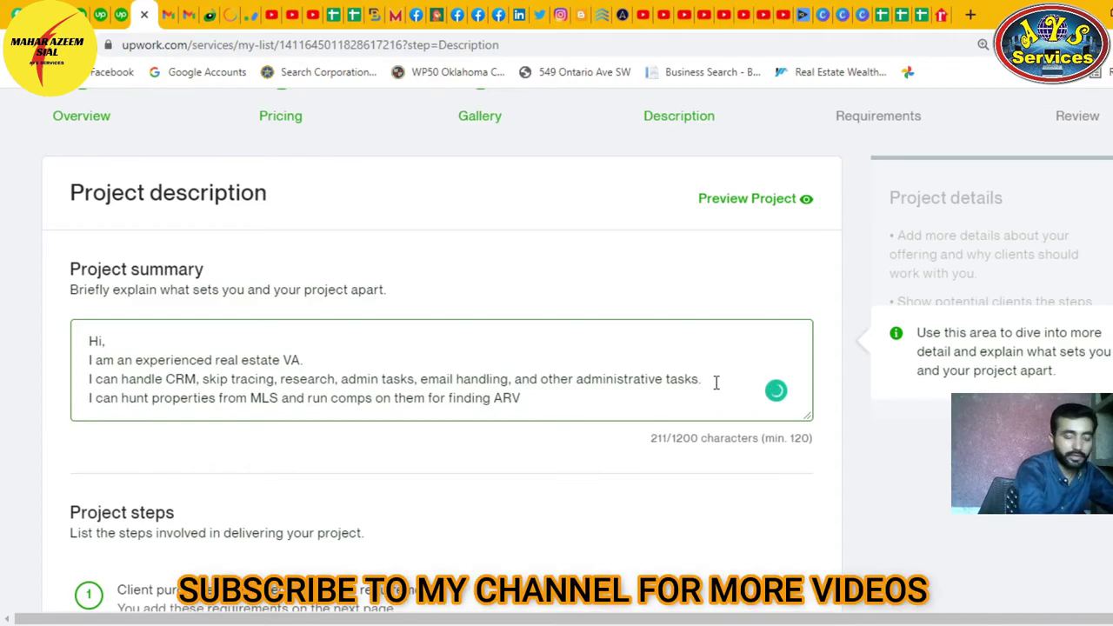
Step: End the ARV sentence with a period and add "Also I can send offers to sellers." to the project summary
text(. Also)
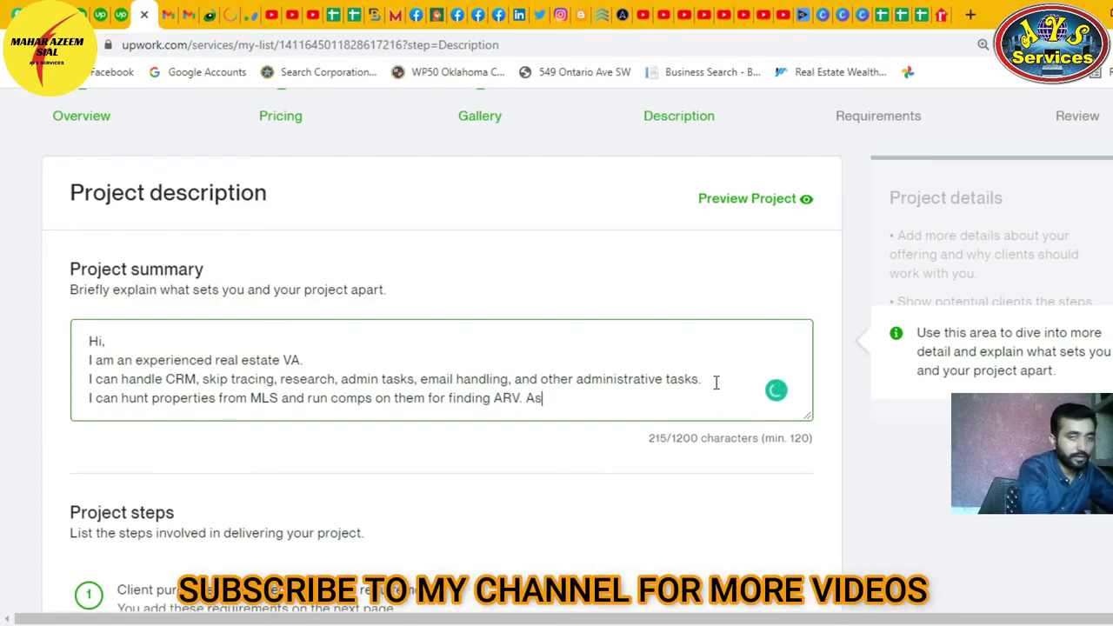
key(BackSpace)
key(BackSpace)
key(BackSpace)
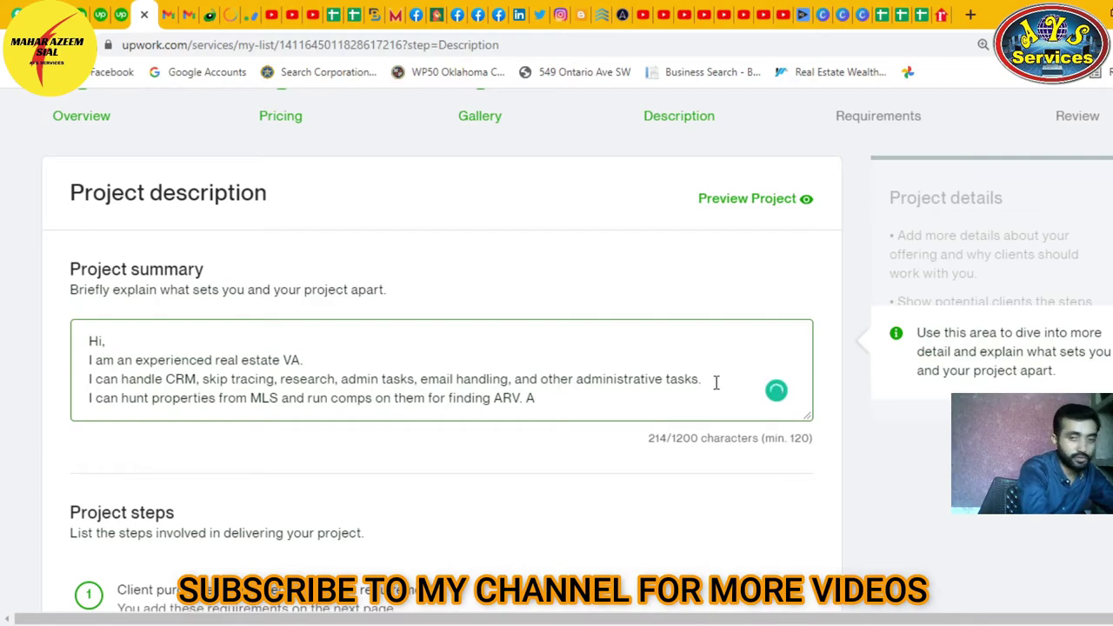
text(lso I can)
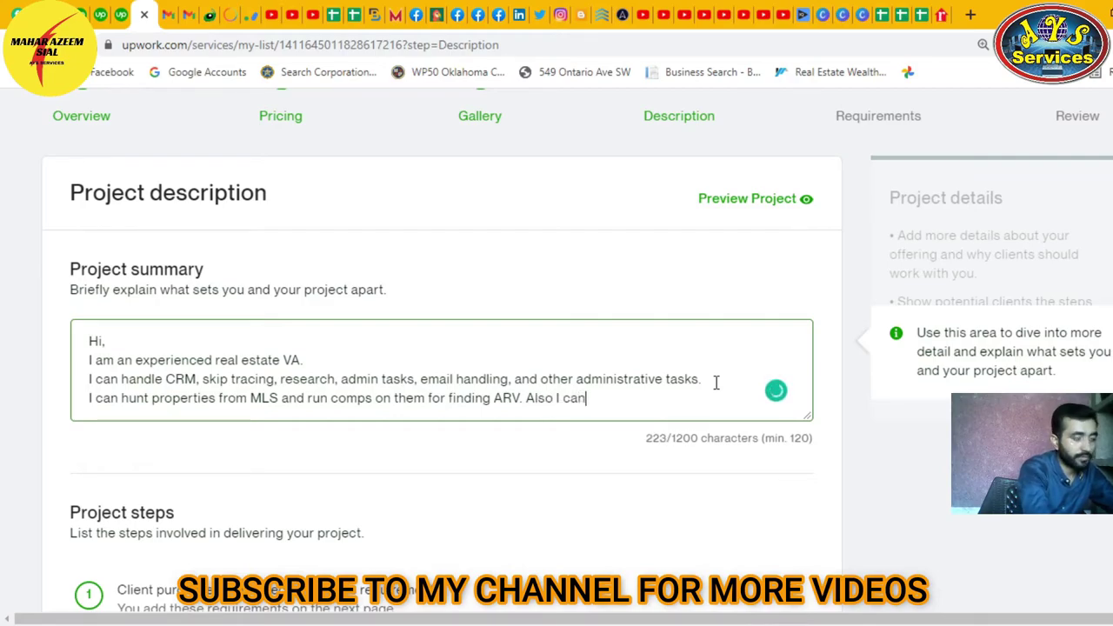
text( send )
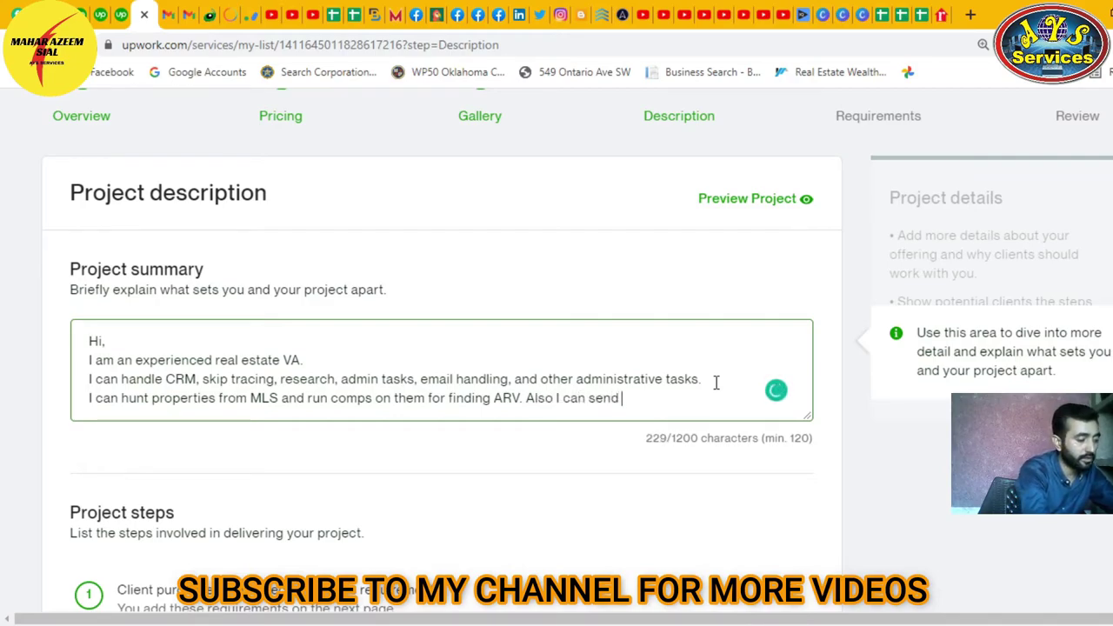
text(offers )
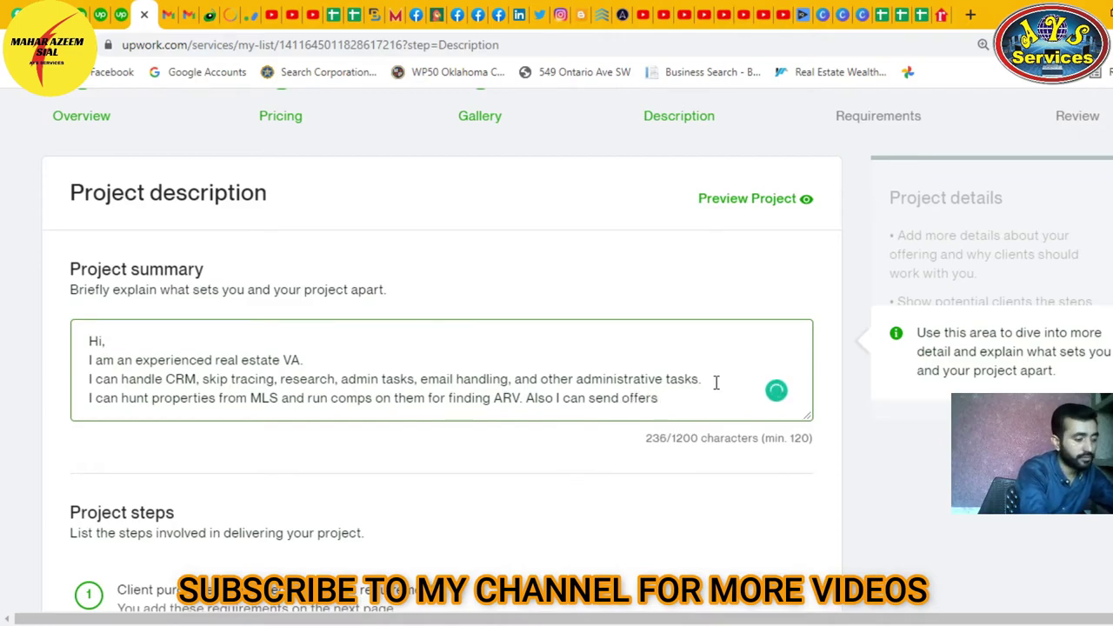
text(to )
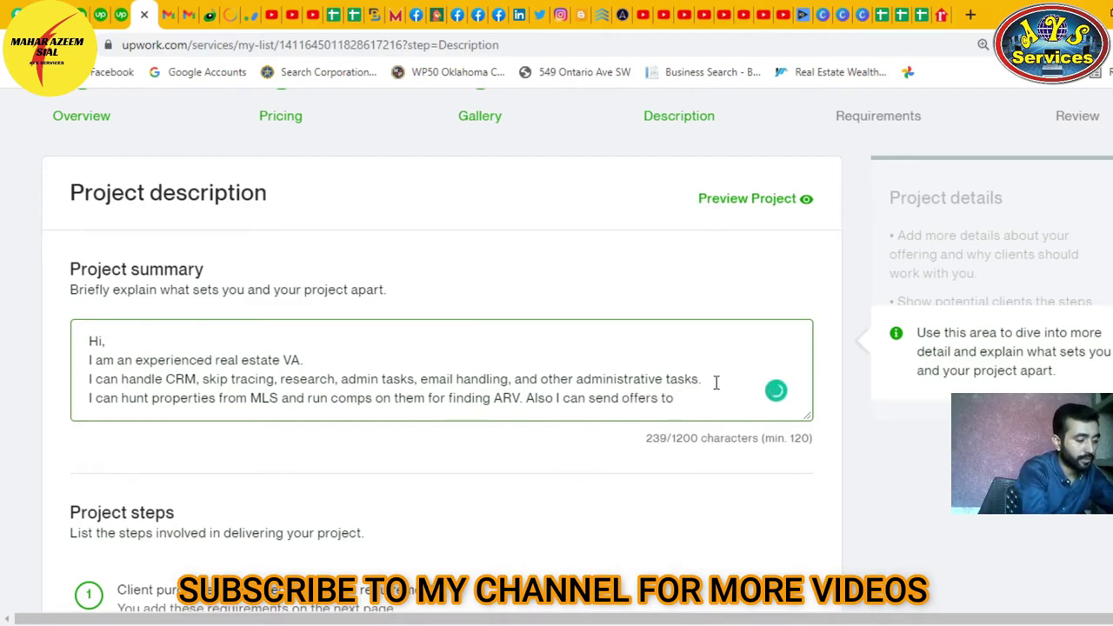
text(sellers)
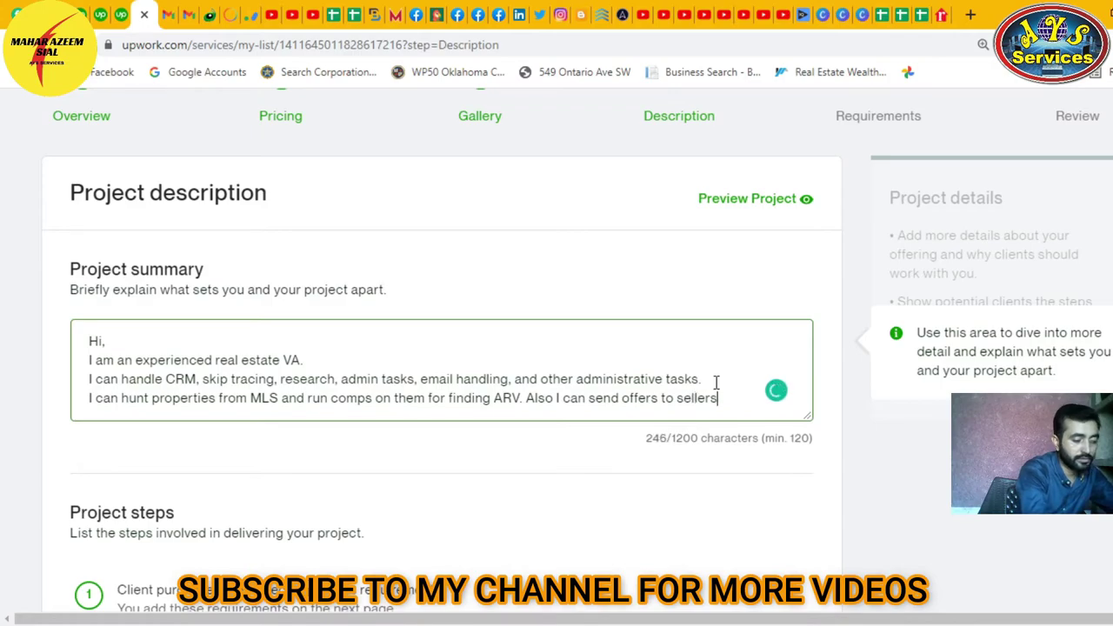
text(.)
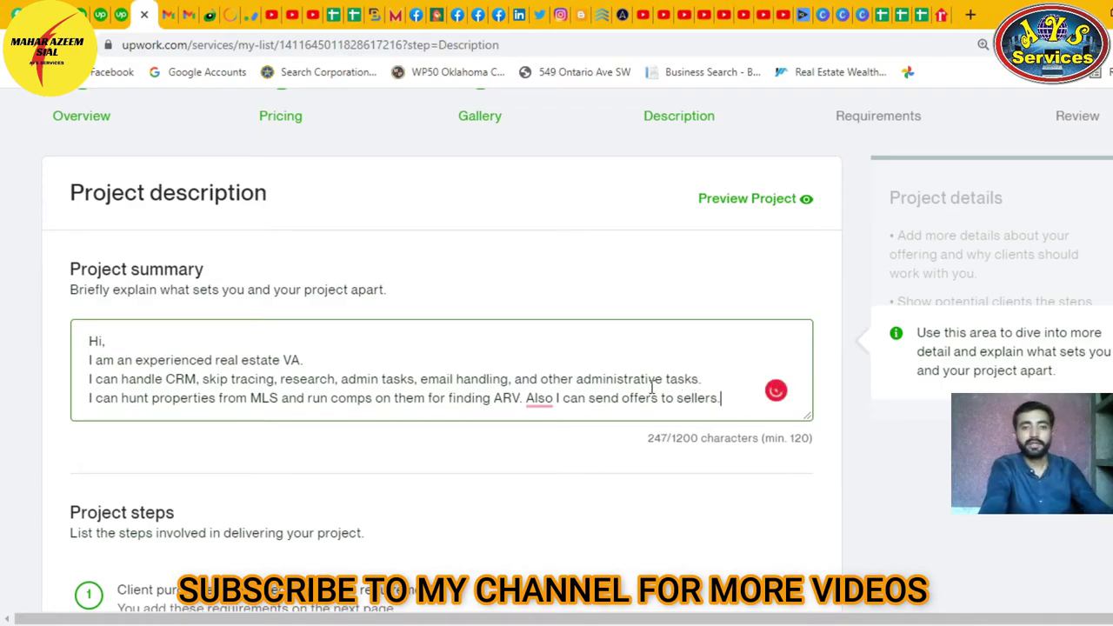
Step: Apply the suggested comma after "Also" in the project summary and try to save the description and continue
mouse_move(532, 405)
click(542, 447)
scroll(631, 435, down, 3)
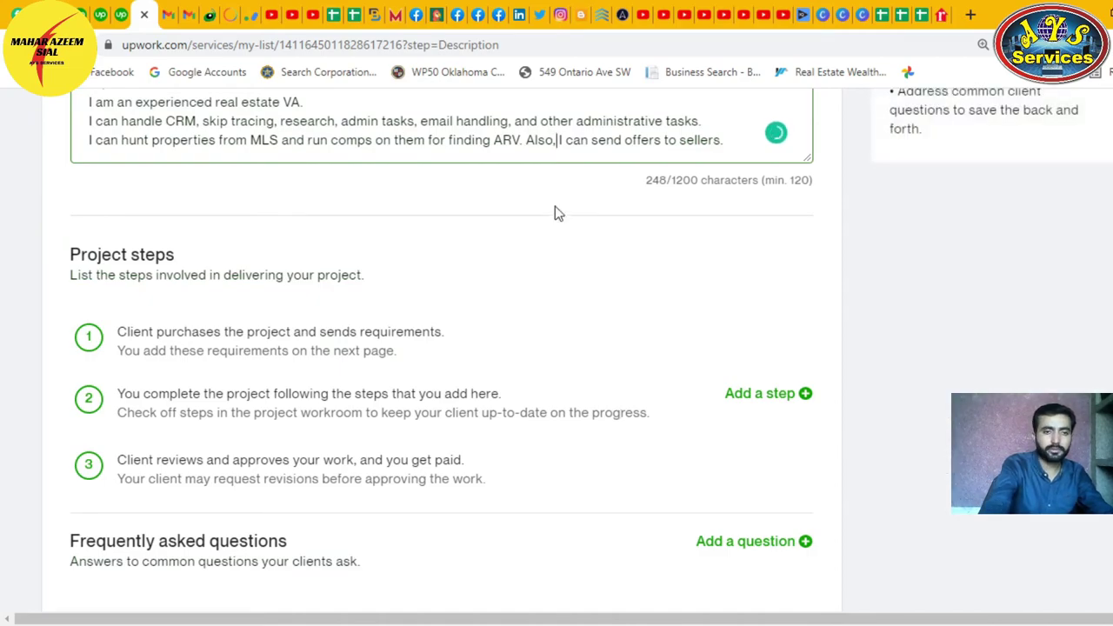
scroll(673, 281, down, 5)
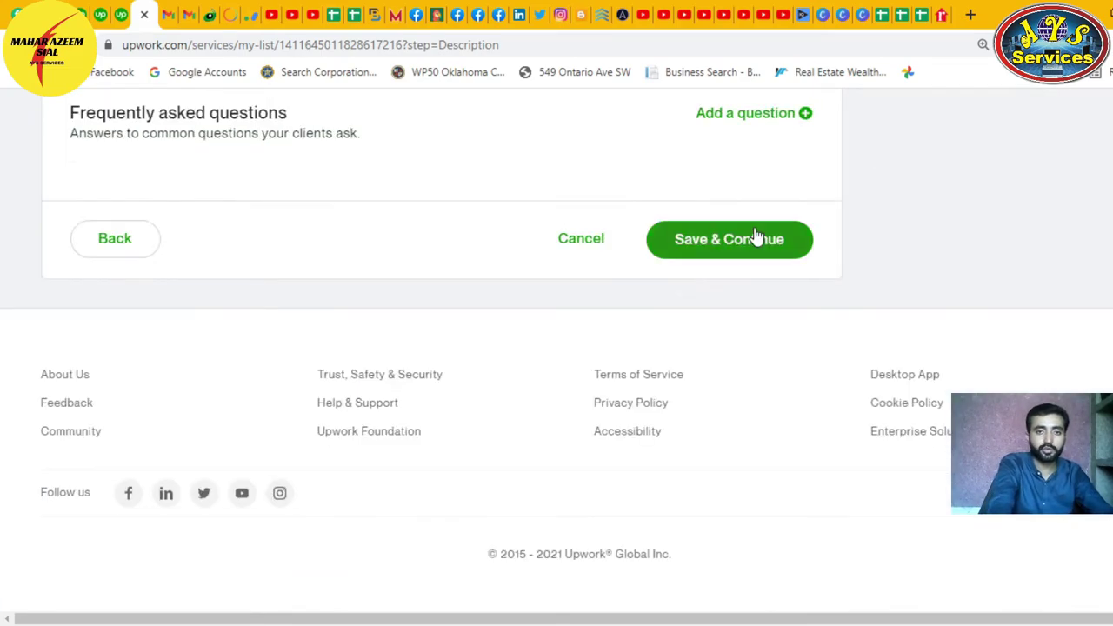
click(708, 254)
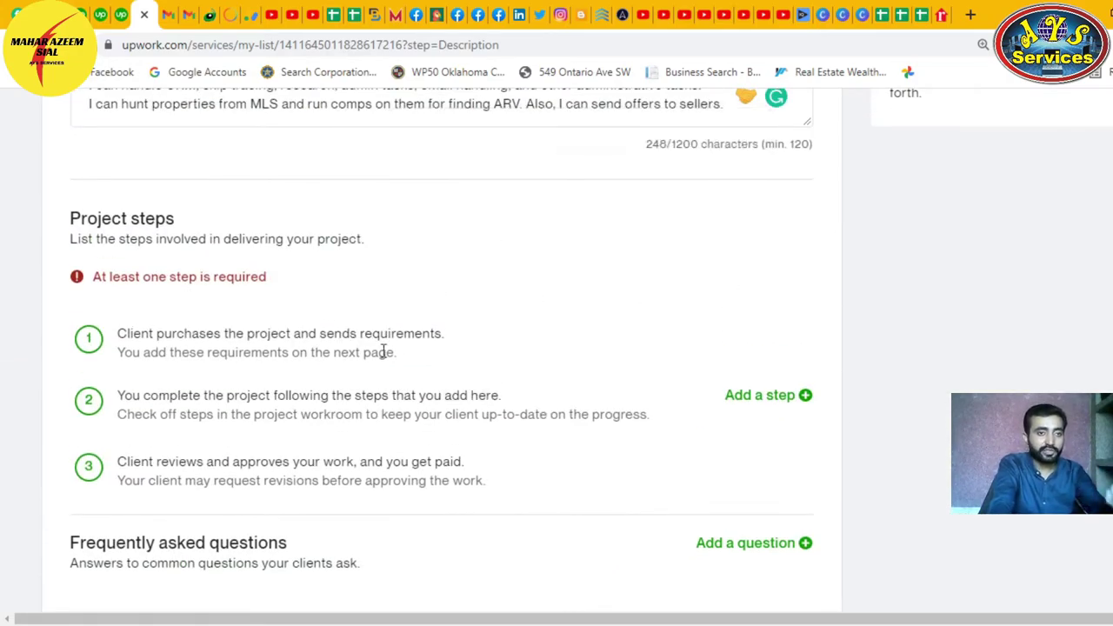
Step: Add a project step for completing the project and name it "Logins"
click(766, 396)
click(383, 459)
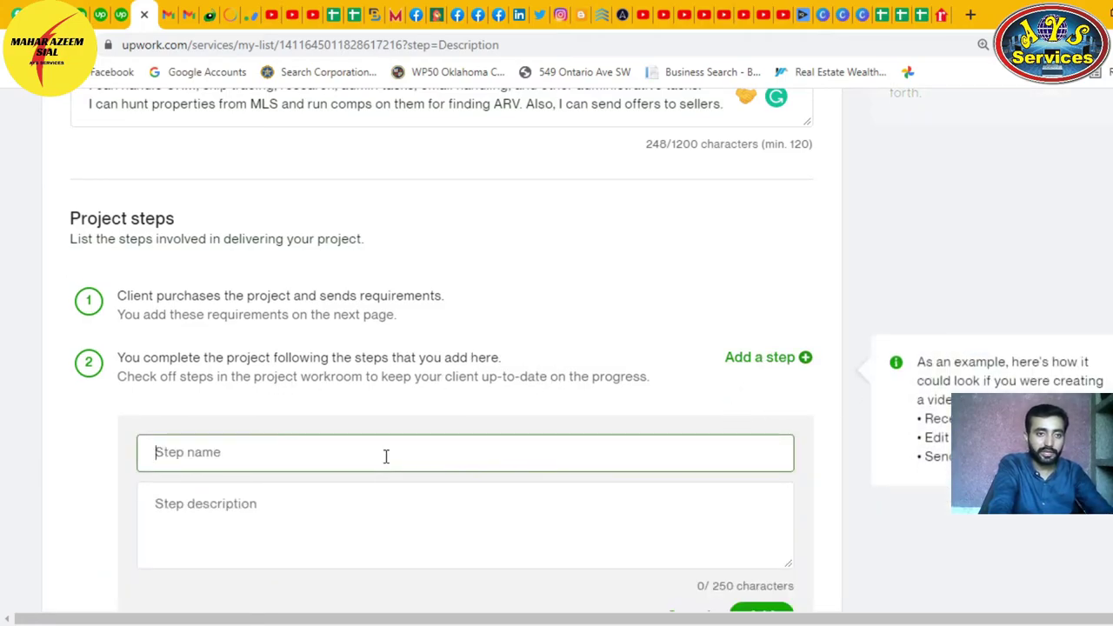
text(a)
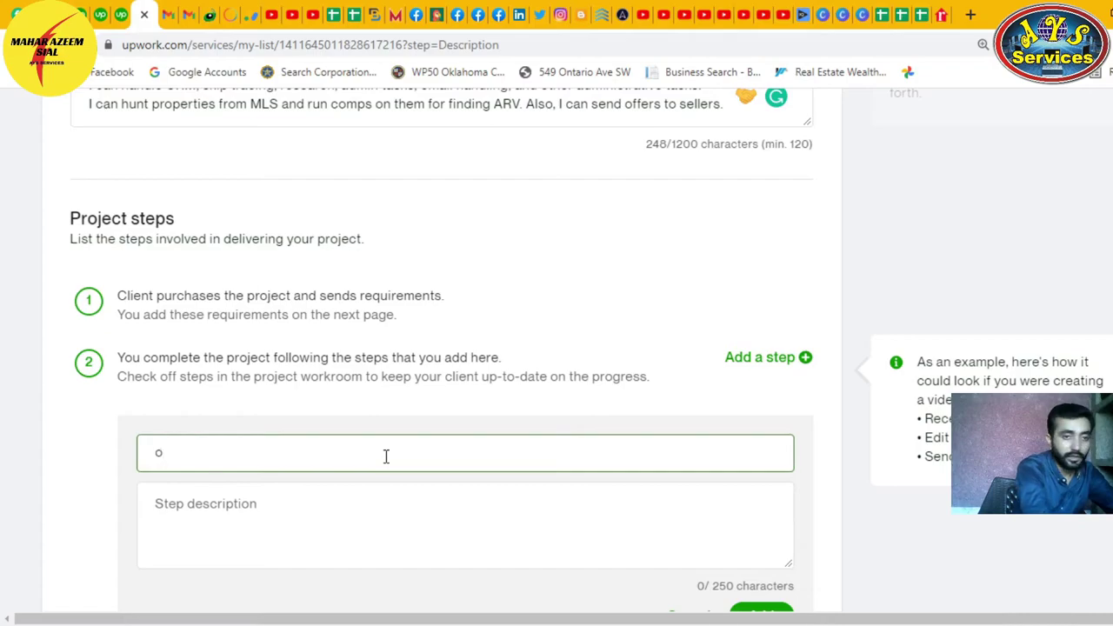
key(BackSpace)
text(L)
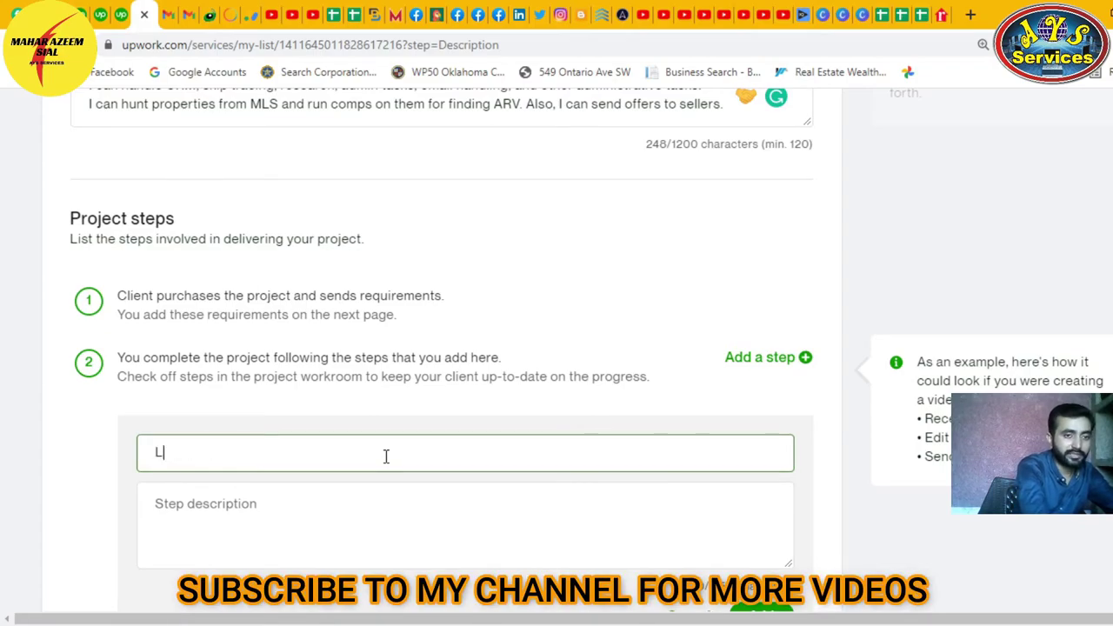
text(ogins)
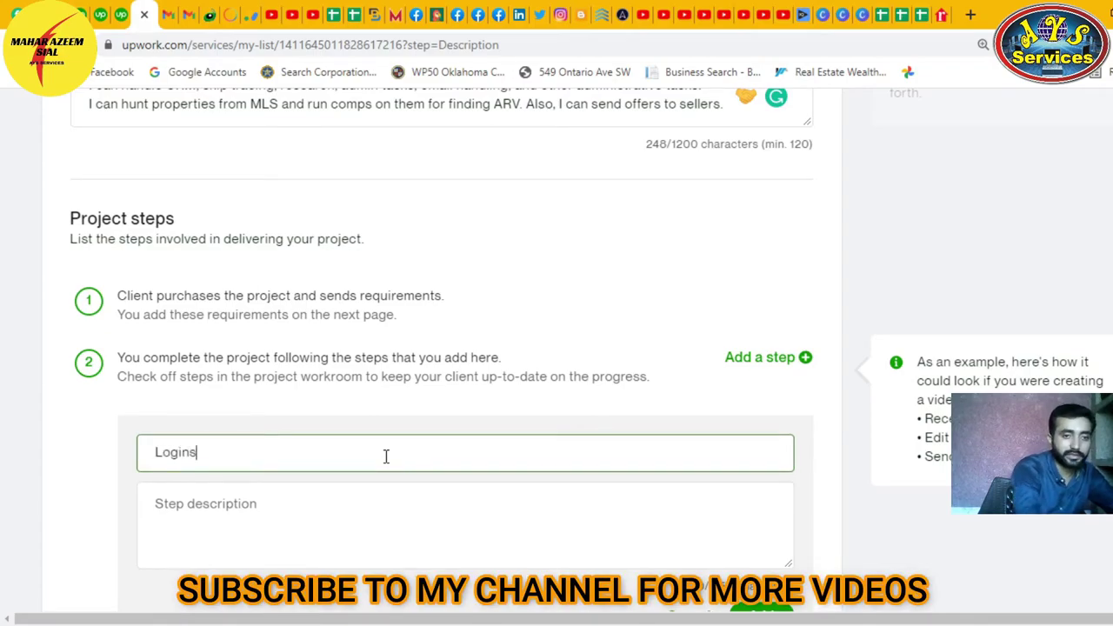
Step: Begin the description of the Logins step with "If there is any need of logins"
key(Tab)
text(If three)
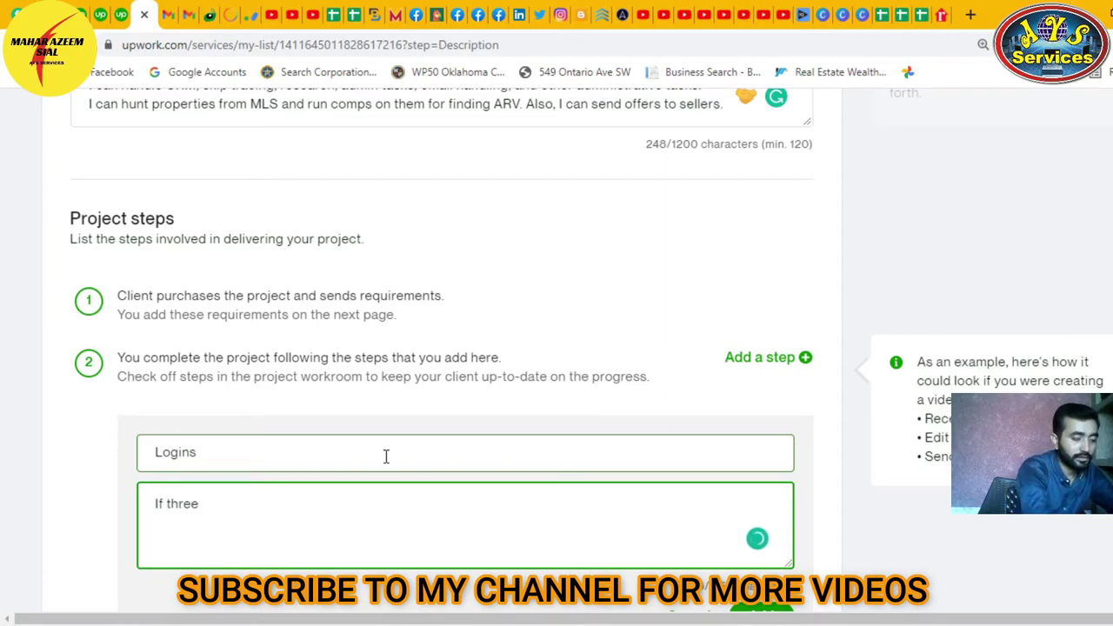
key(BackSpace)
key(BackSpace)
key(BackSpace)
key(BackSpace)
text(ea)
key(BackSpace)
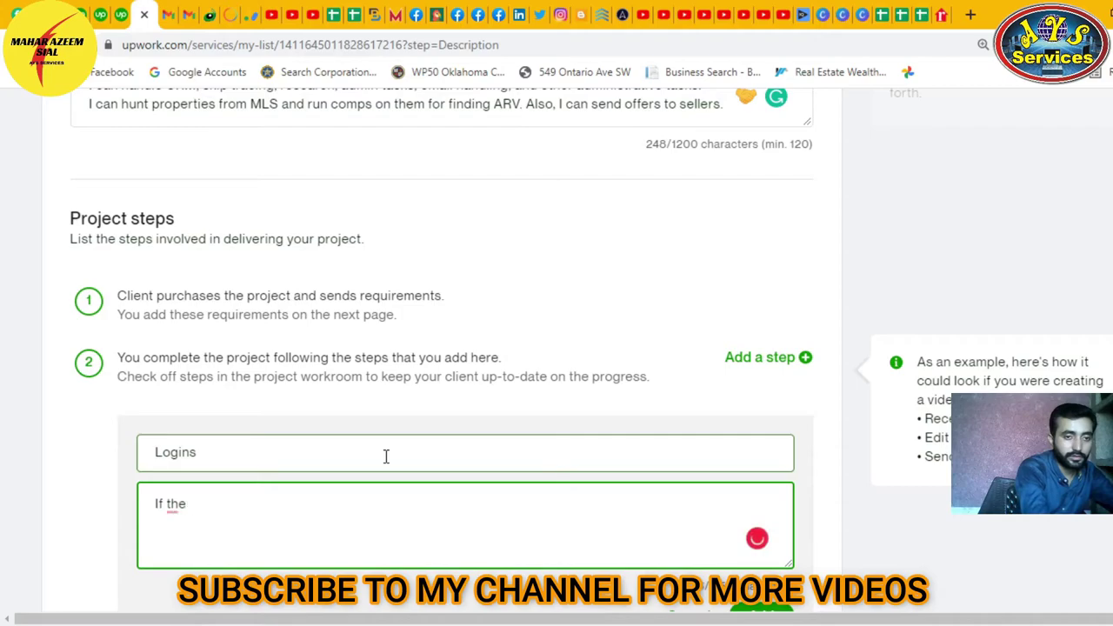
text(re is an)
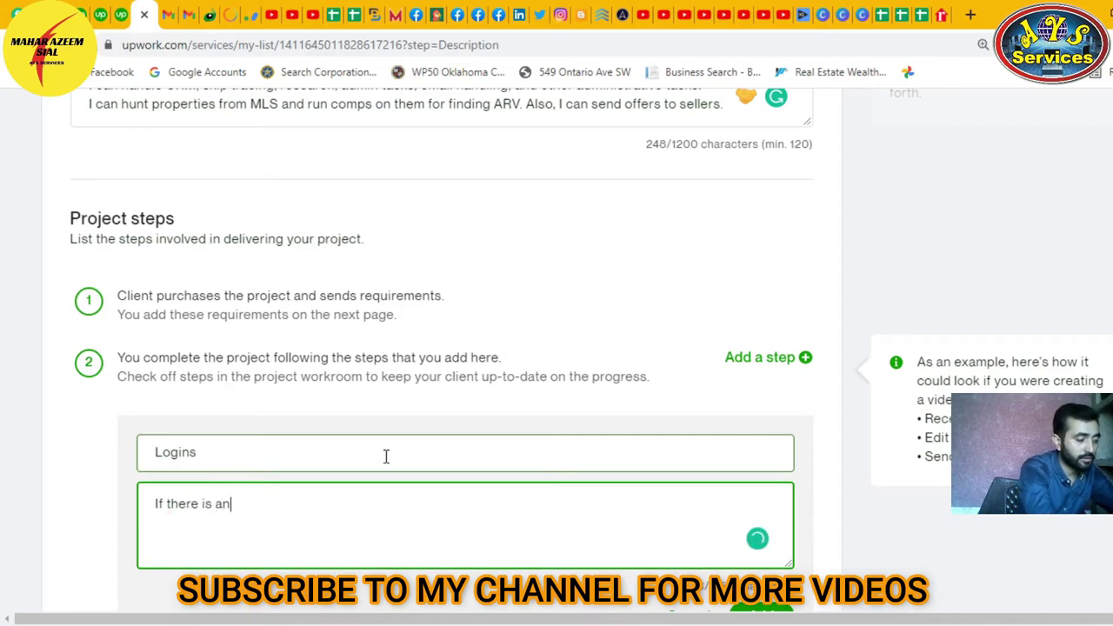
text(y need of )
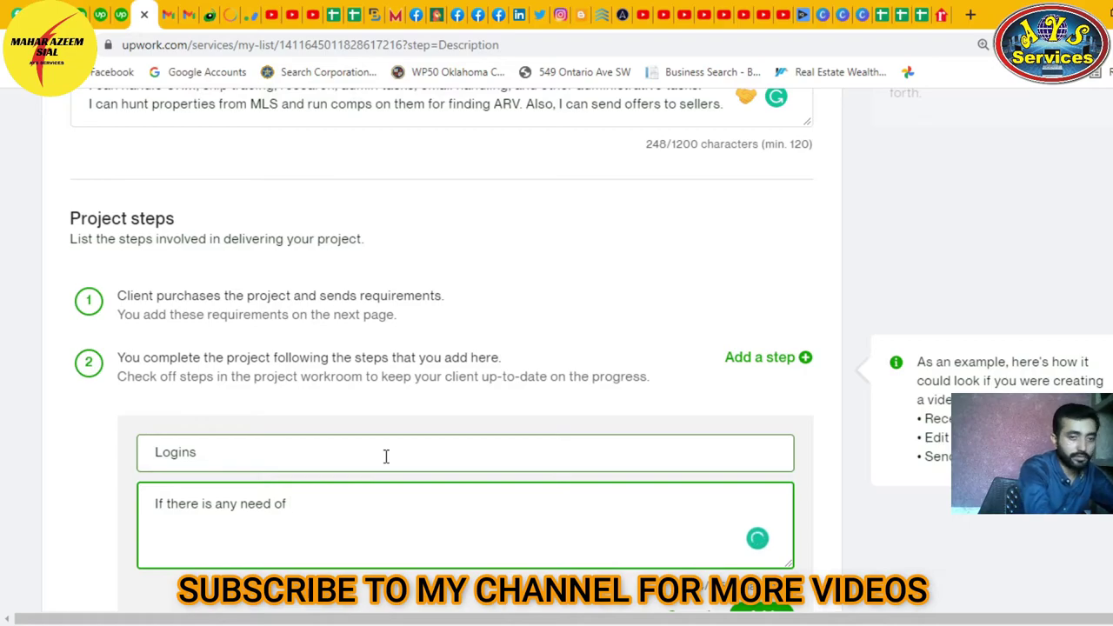
text(logins )
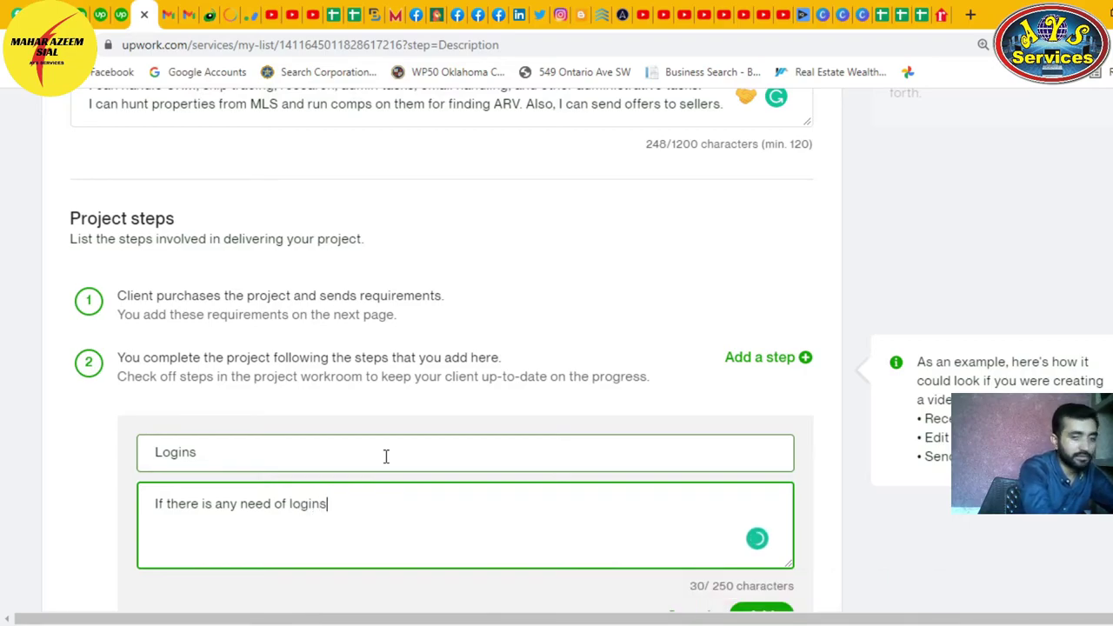
Step: Complete the Logins step description sentence with "then kindly provide me."
text(then)
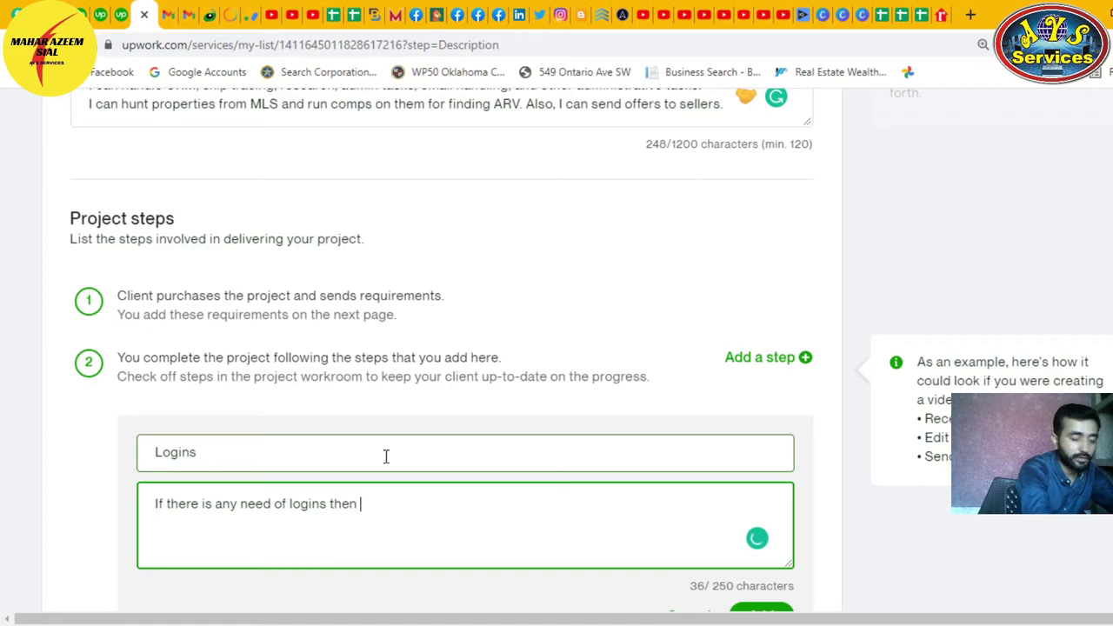
text( ki)
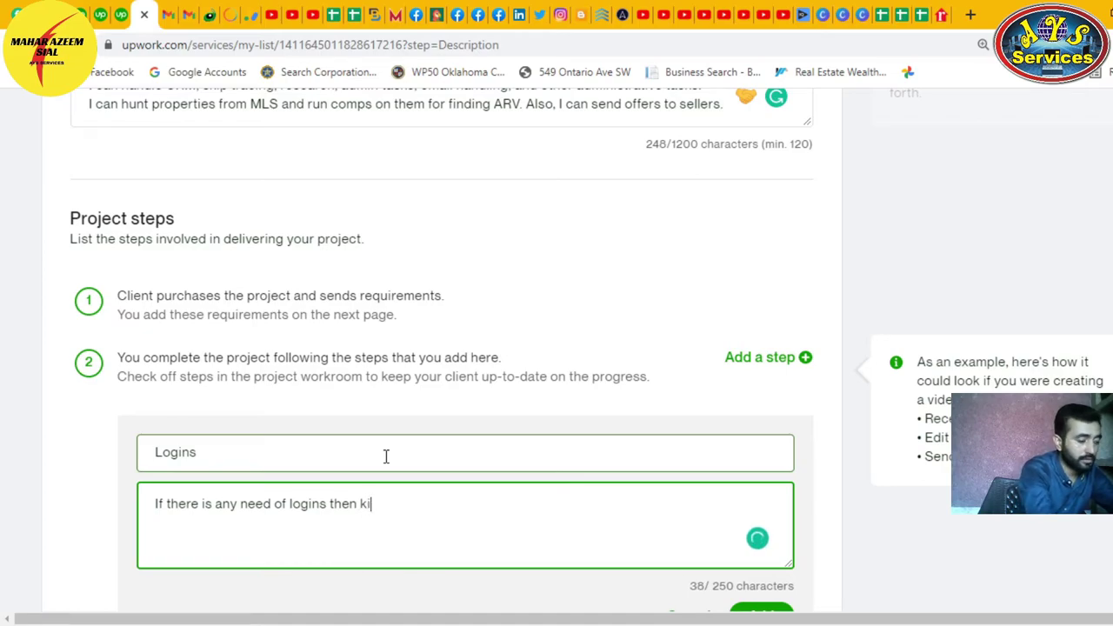
text(ndly p)
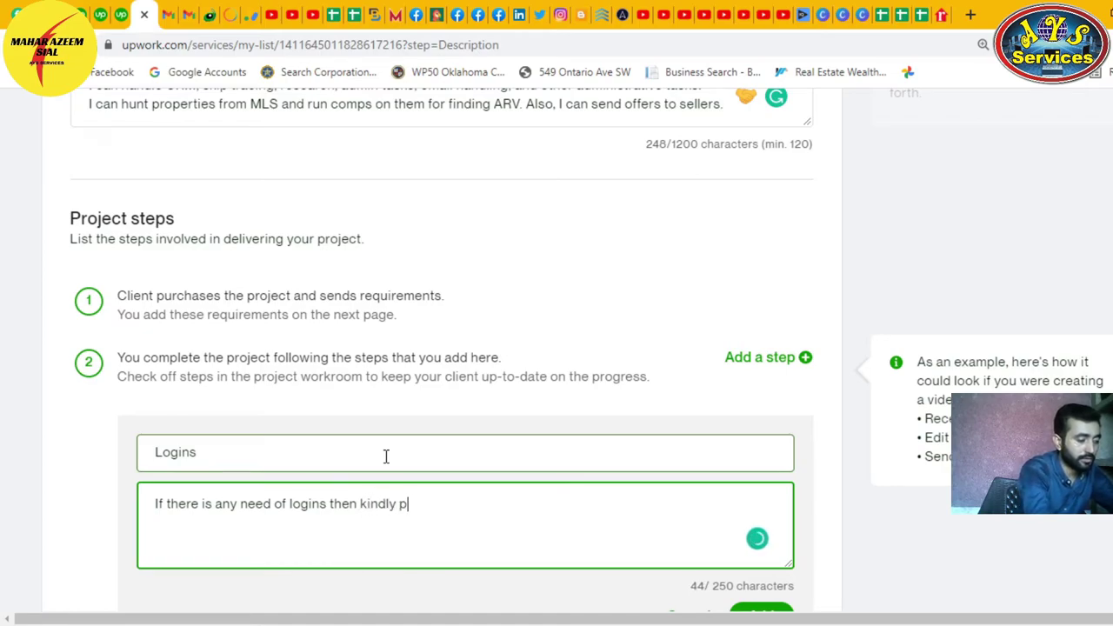
text(rovide)
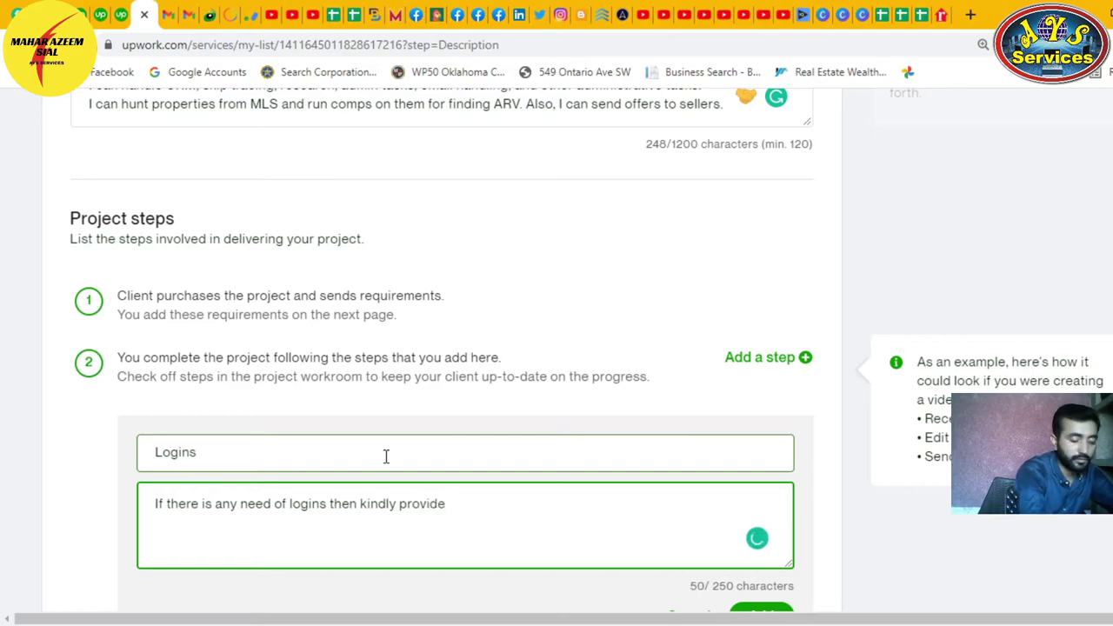
text( me)
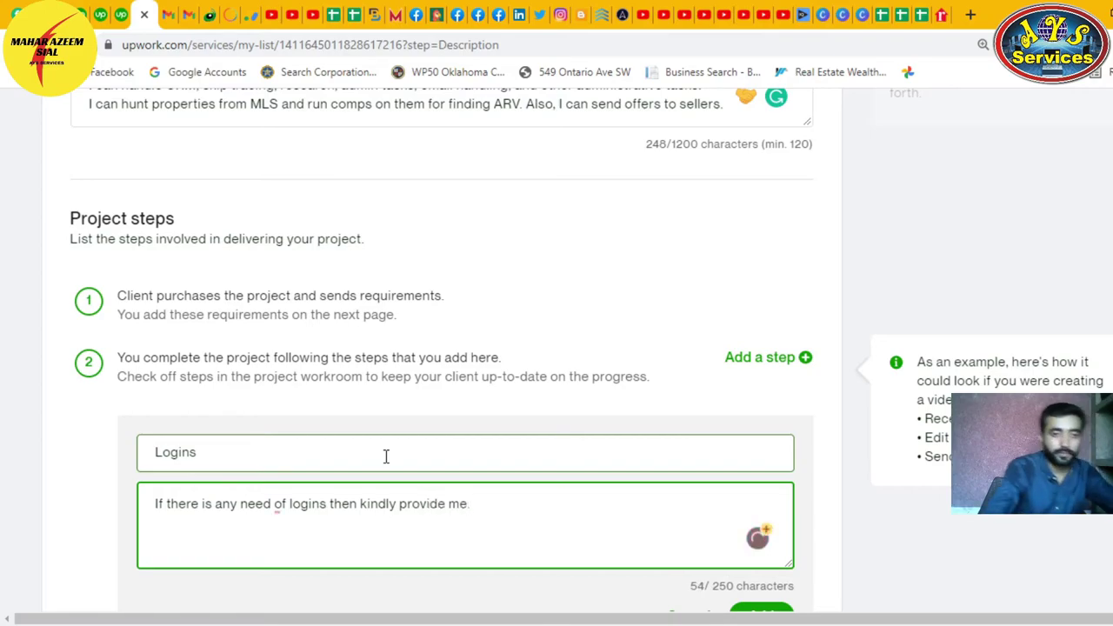
text(.)
Step: Apply the suggested preposition "for" in place of "of" in the Logins step description
scroll(470, 483, down, 2)
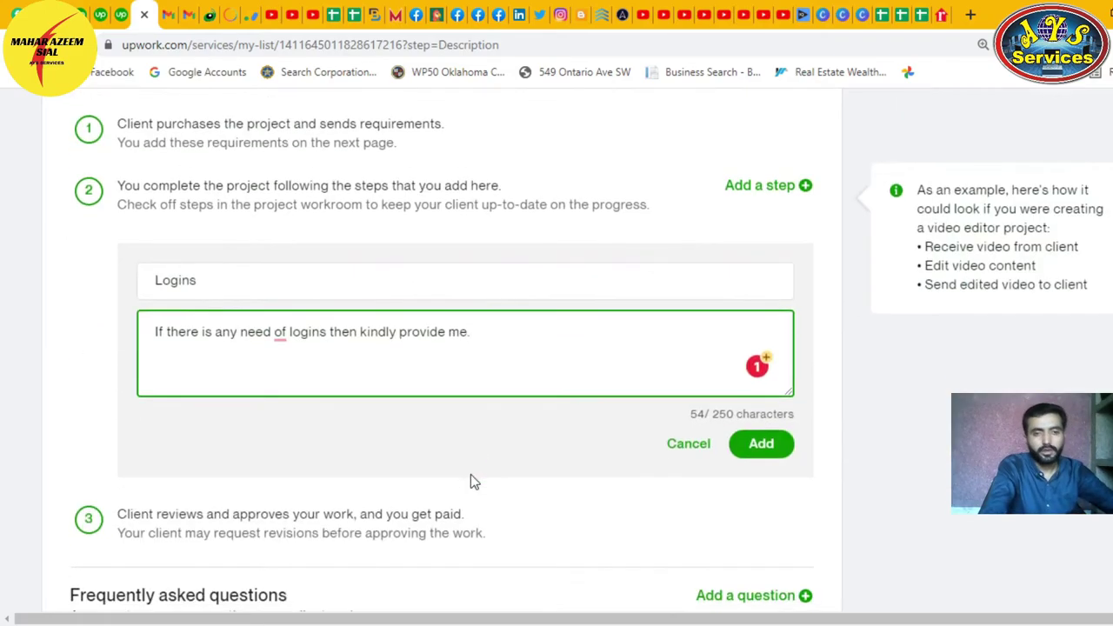
mouse_move(280, 331)
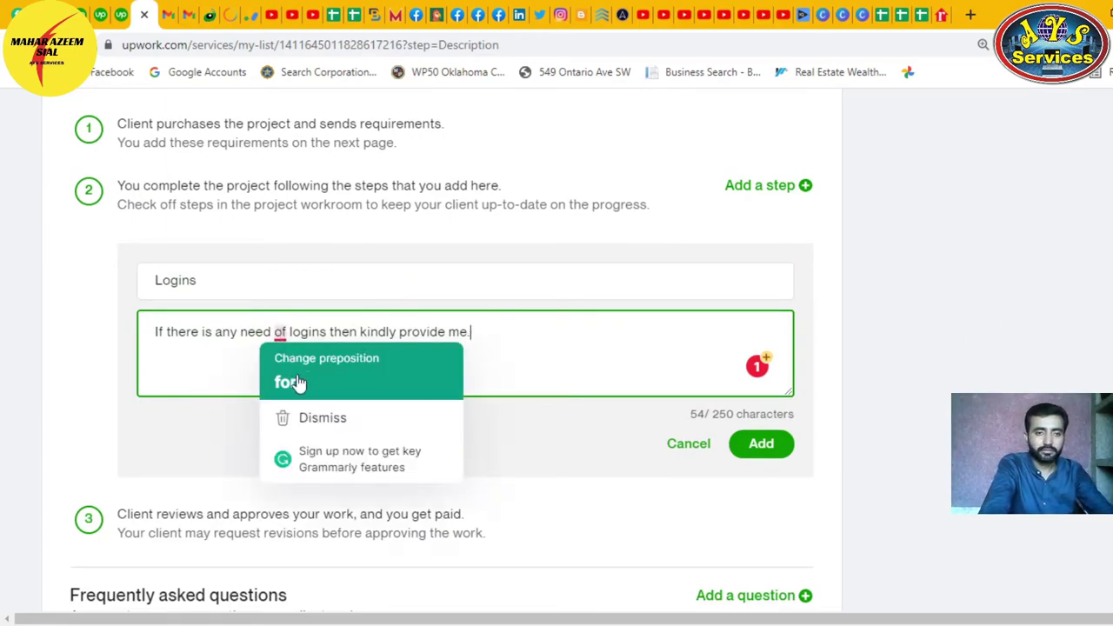
click(297, 382)
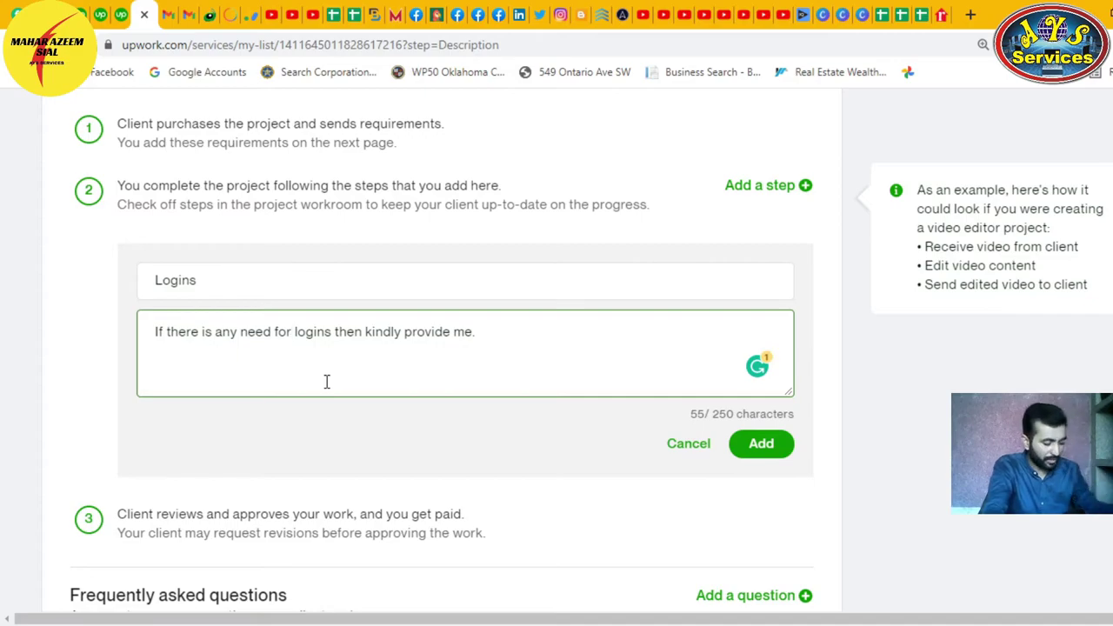
Step: Clear the description of the Logins step and rename the step as "start work"
click(363, 332)
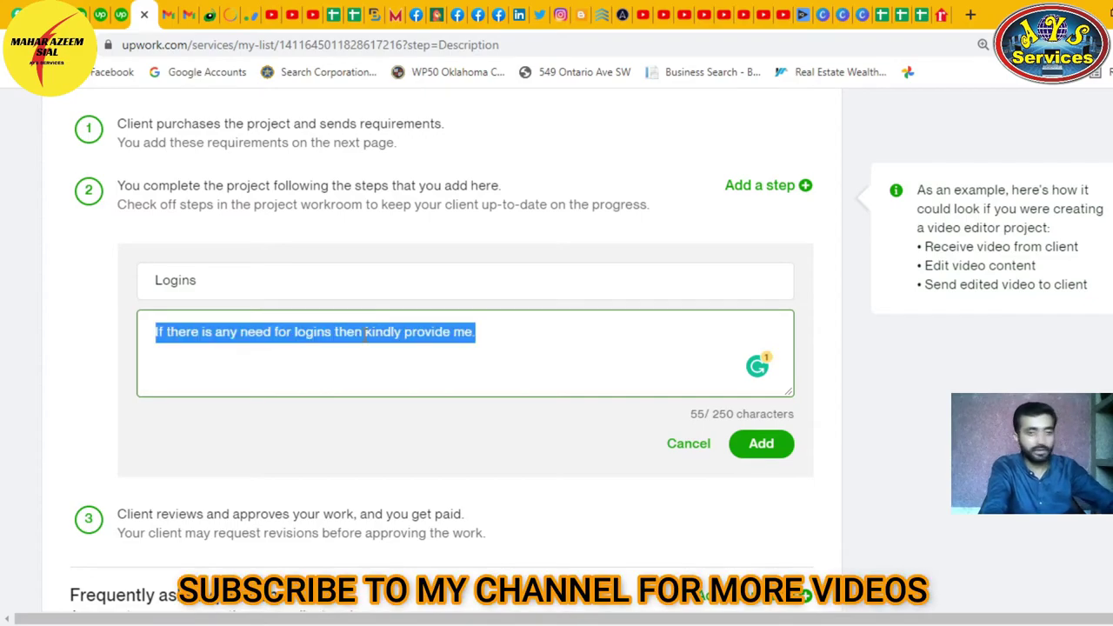
key(BackSpace)
click(307, 288)
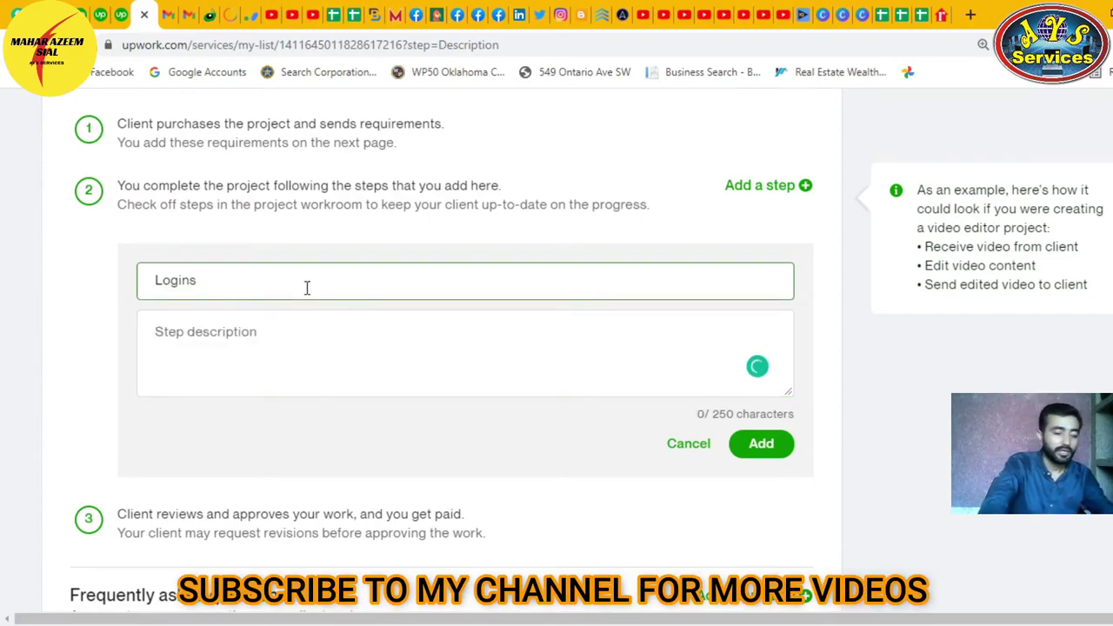
key(BackSpace)
key(BackSpace)
key(BackSpace)
key(BackSpace)
key(BackSpace)
key(BackSpace)
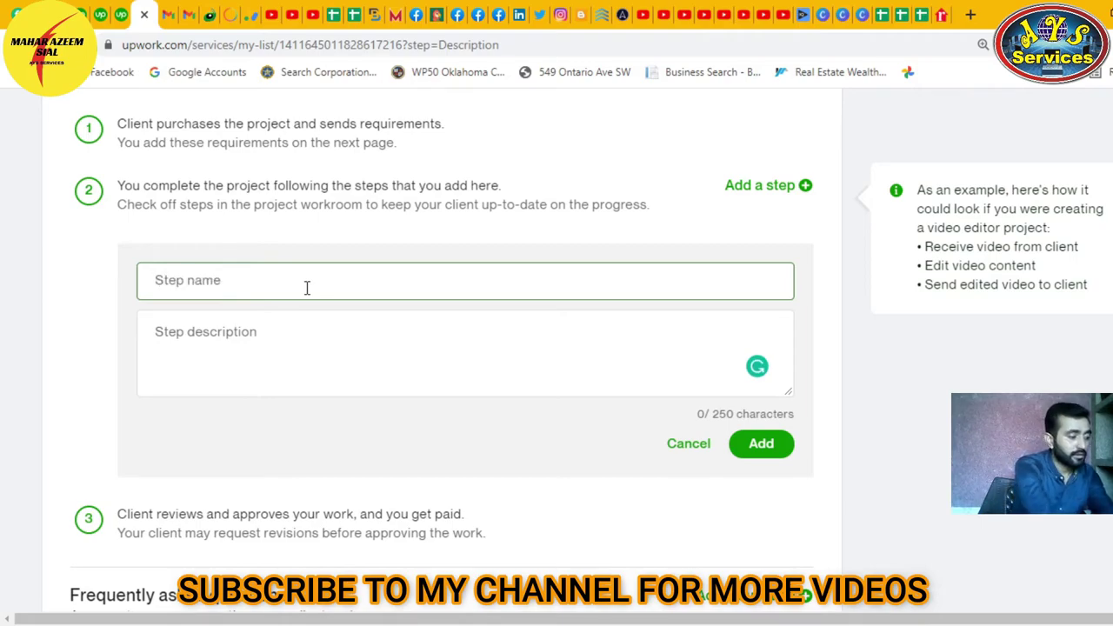
text(start wor)
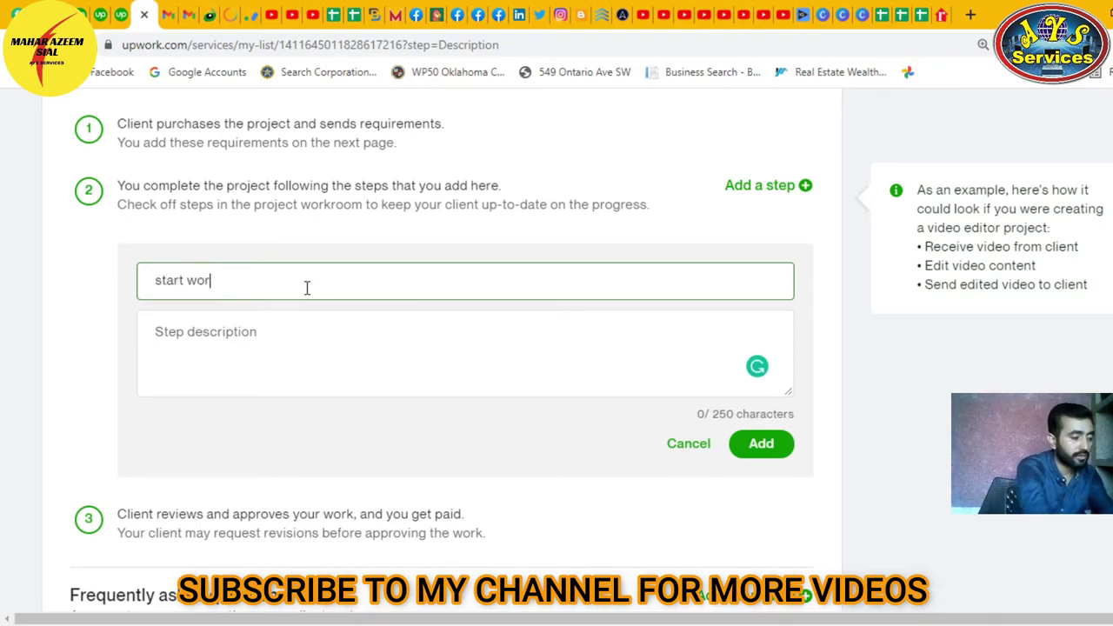
text(k)
Step: Begin the description of the "start work" step with "After"
click(291, 361)
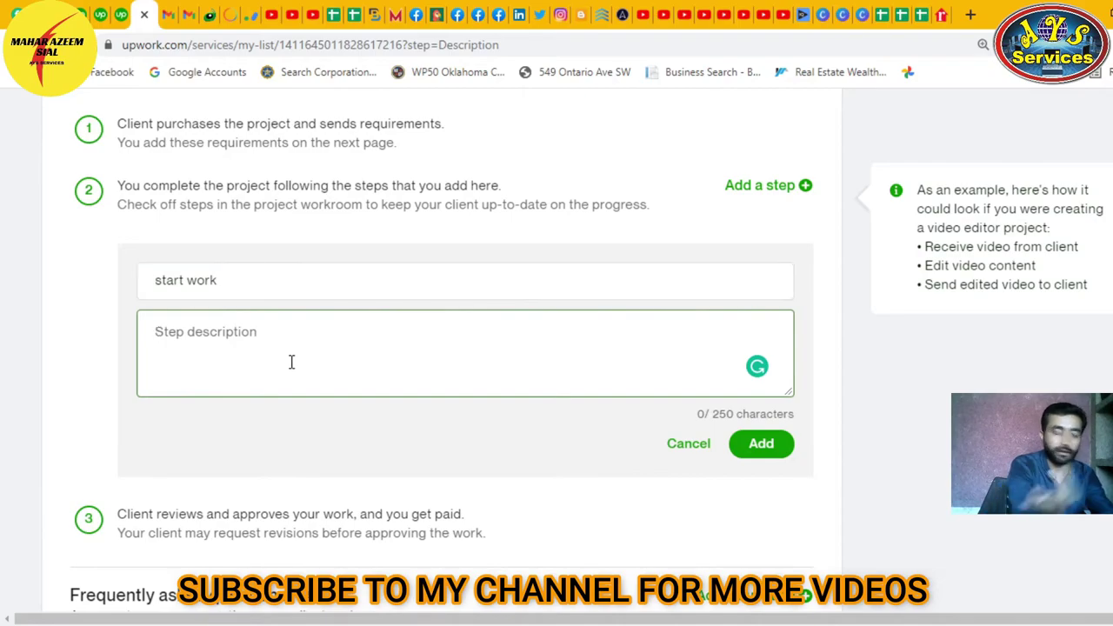
text(After gett)
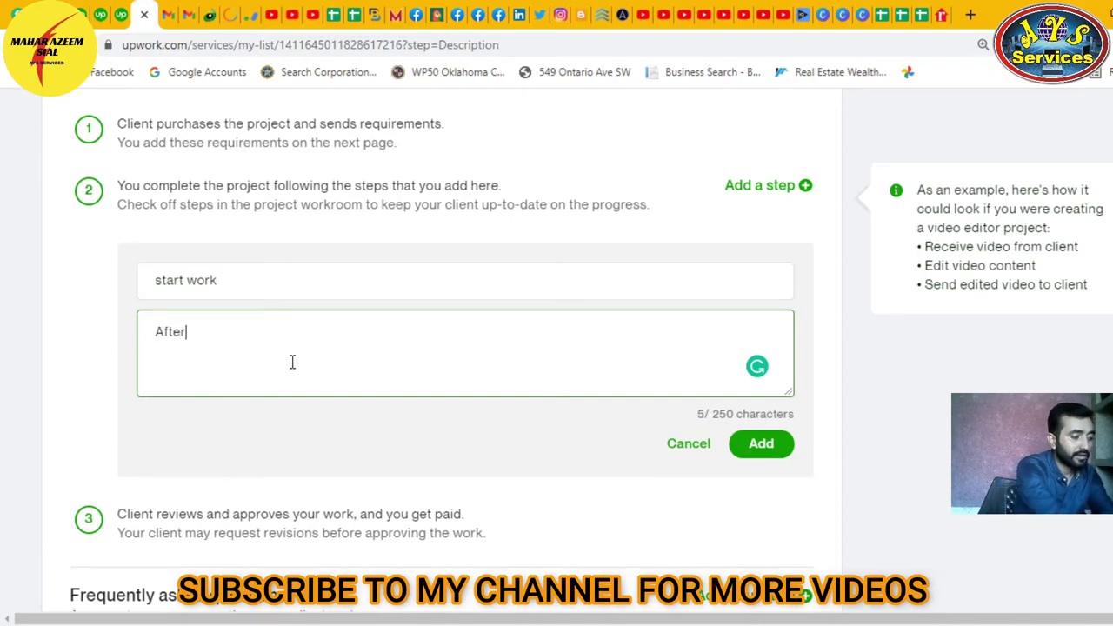